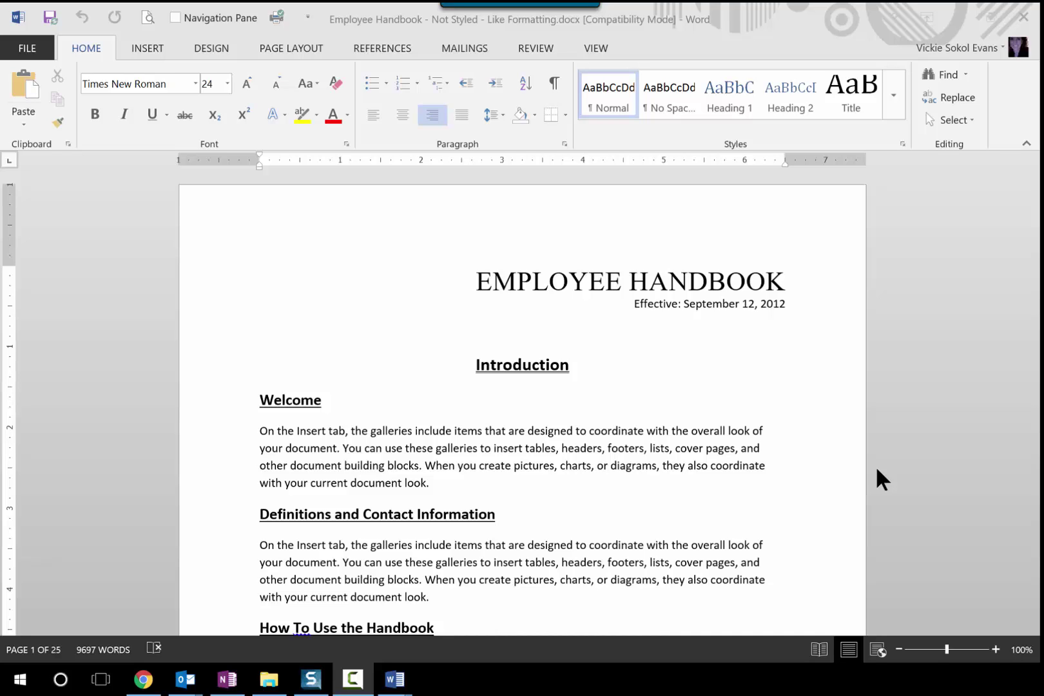
Show the navigation pane in the "Like Formatting" employee handbook
{"action": "left_click", "coordinate": [589, 282]}
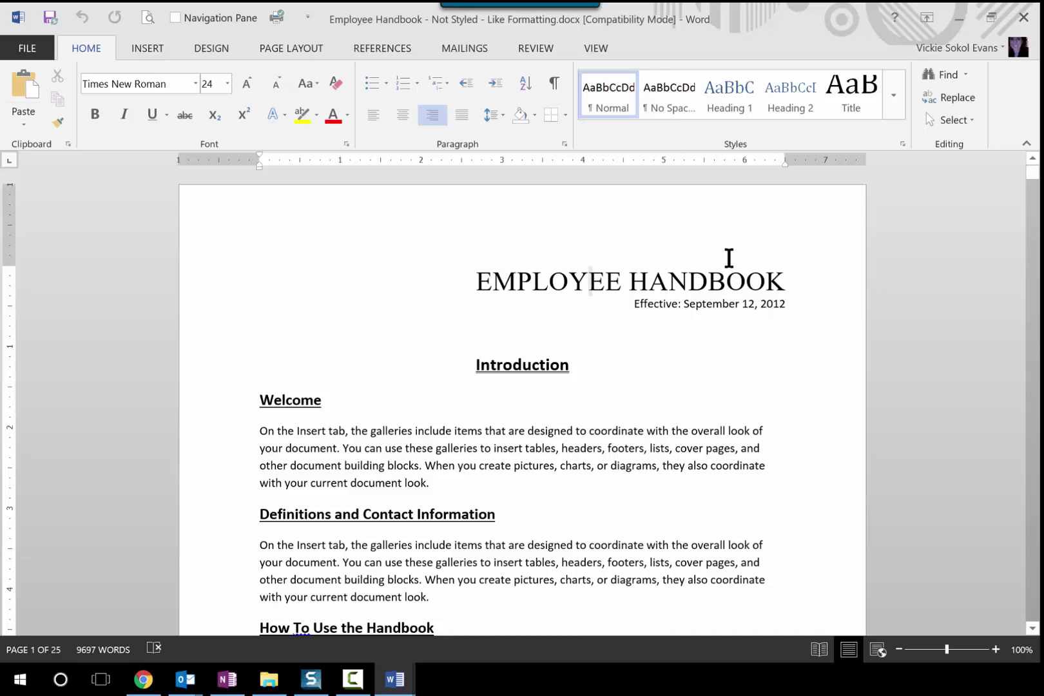
{"action": "left_click", "coordinate": [300, 284]}
{"action": "left_click", "coordinate": [588, 48]}
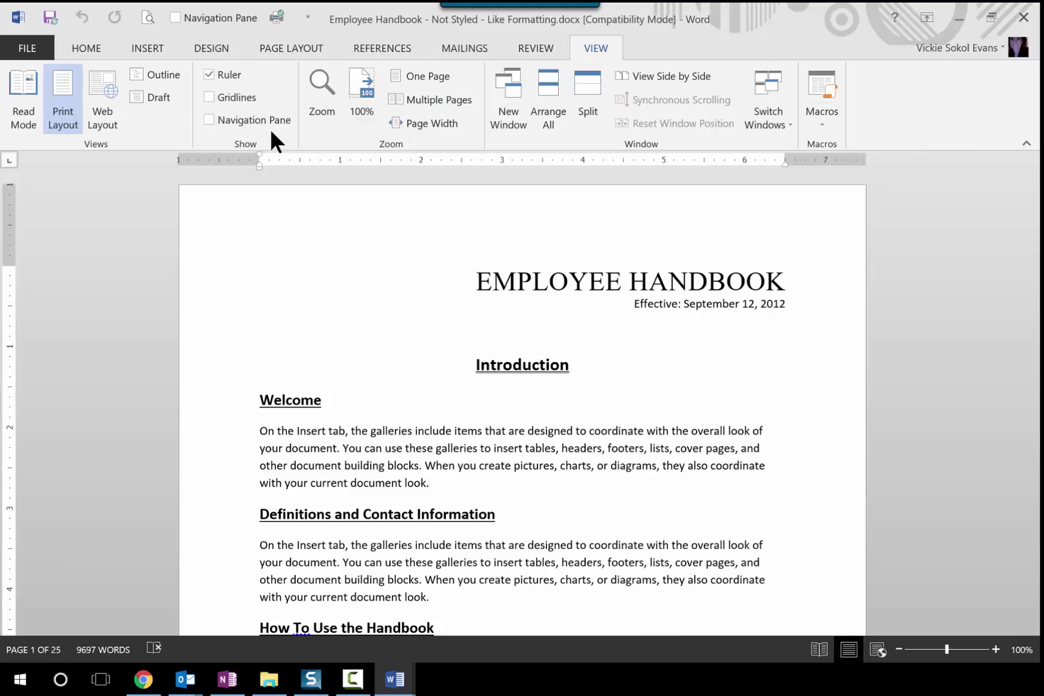
{"action": "left_click", "coordinate": [238, 119]}
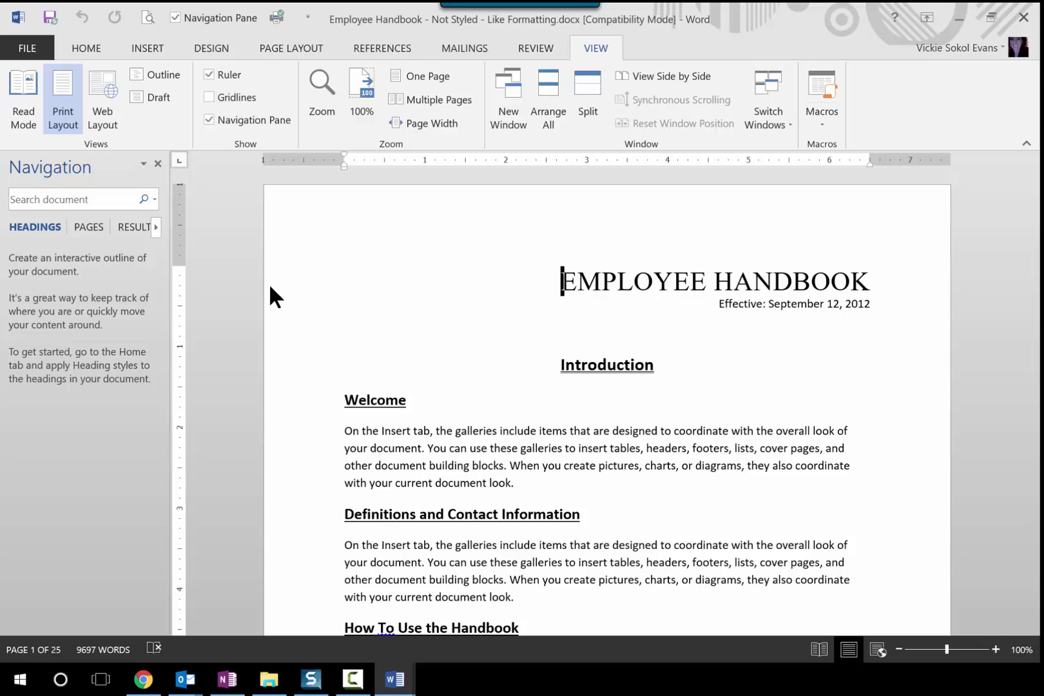
Examine the handbook's unstyled headings, the available paragraph styles and the built-in document style sets
{"action": "left_click", "coordinate": [547, 343]}
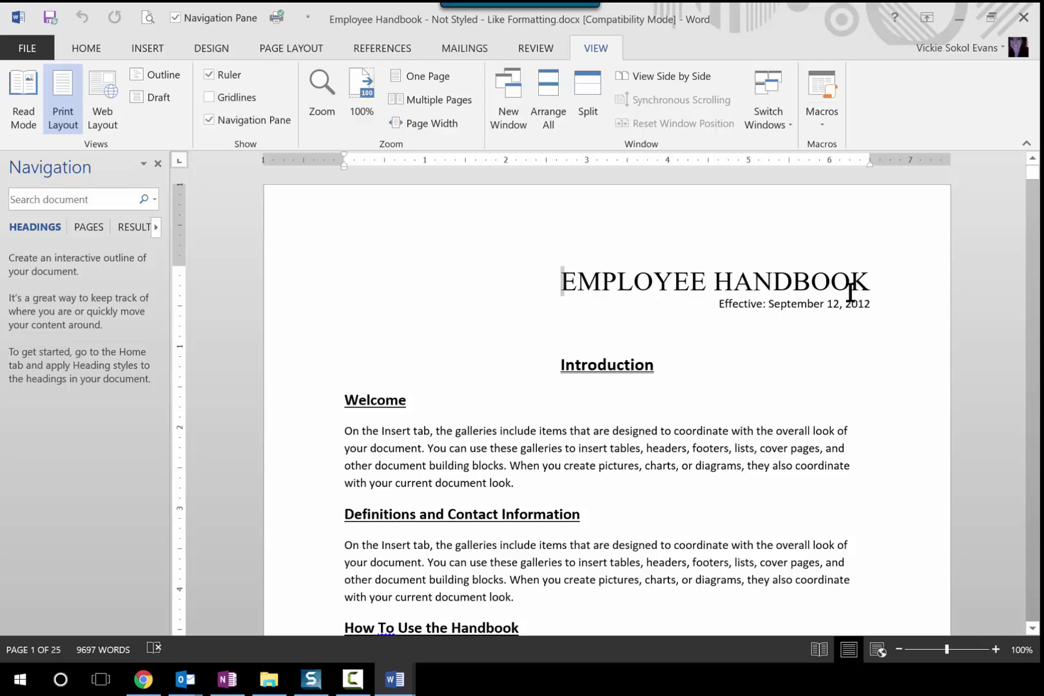
{"action": "left_click", "coordinate": [600, 343]}
{"action": "left_click", "coordinate": [107, 49]}
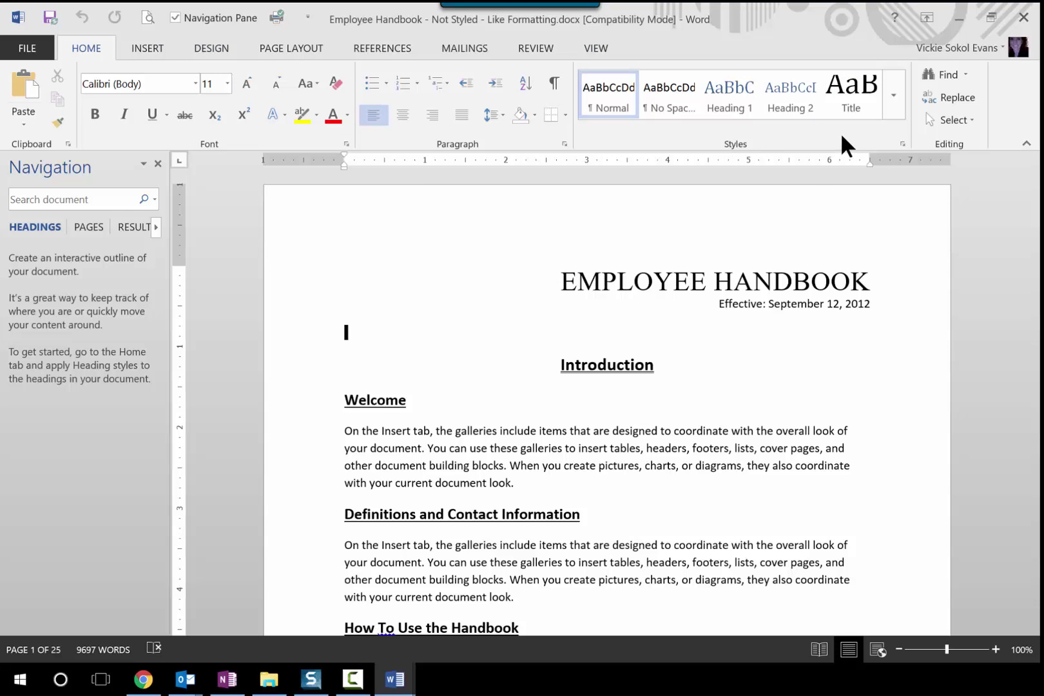
{"action": "left_click", "coordinate": [211, 46]}
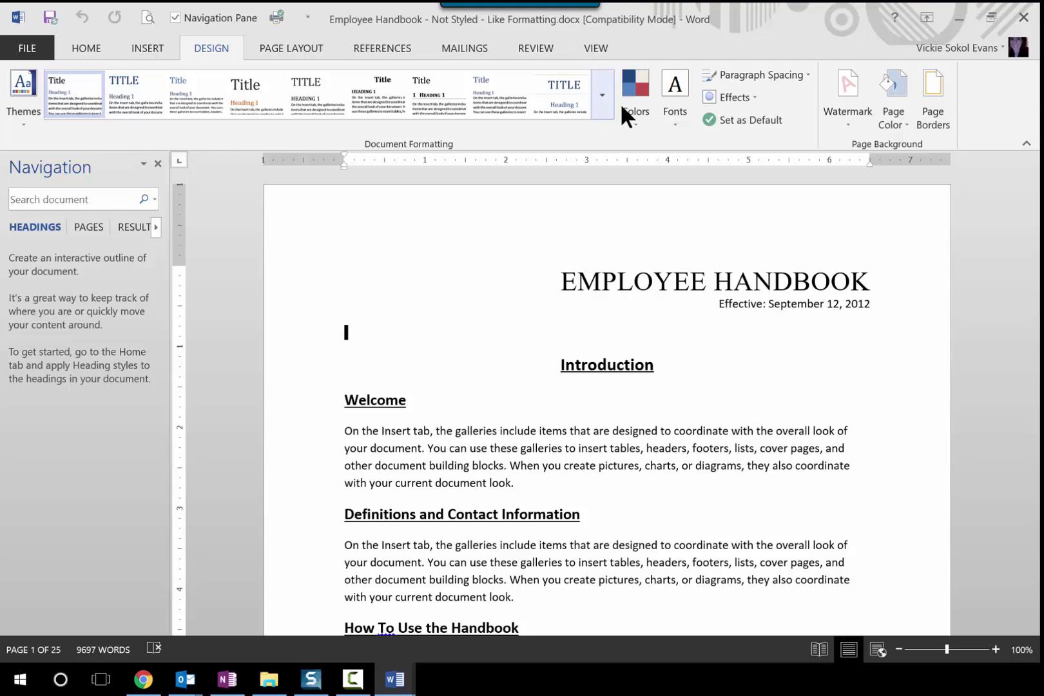
{"action": "left_click", "coordinate": [603, 103]}
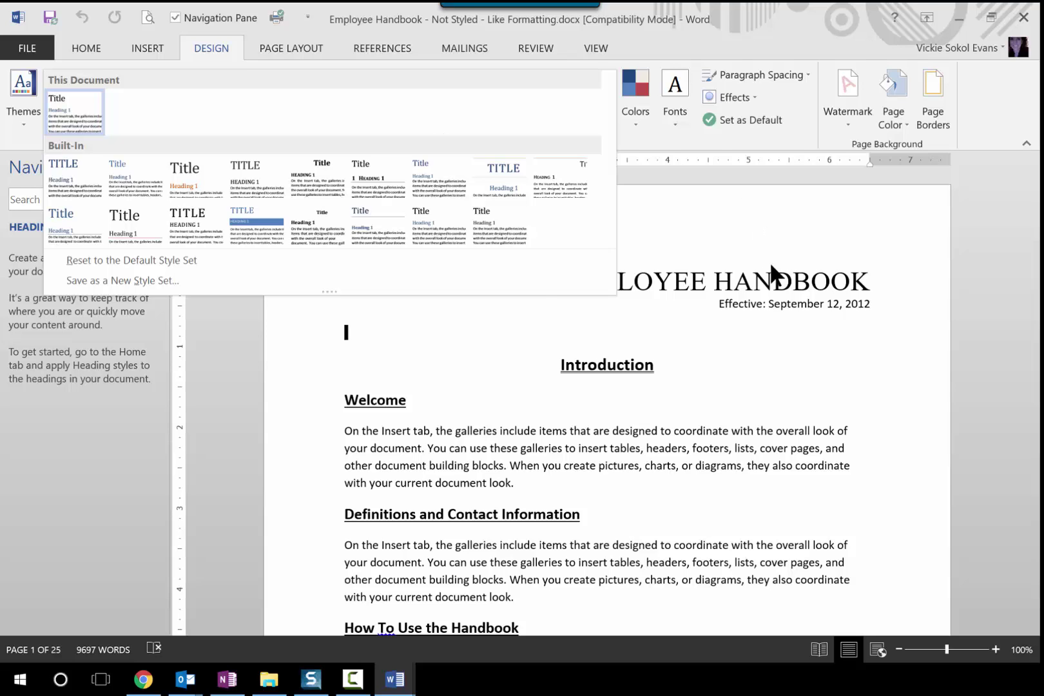
{"action": "left_click", "coordinate": [703, 282]}
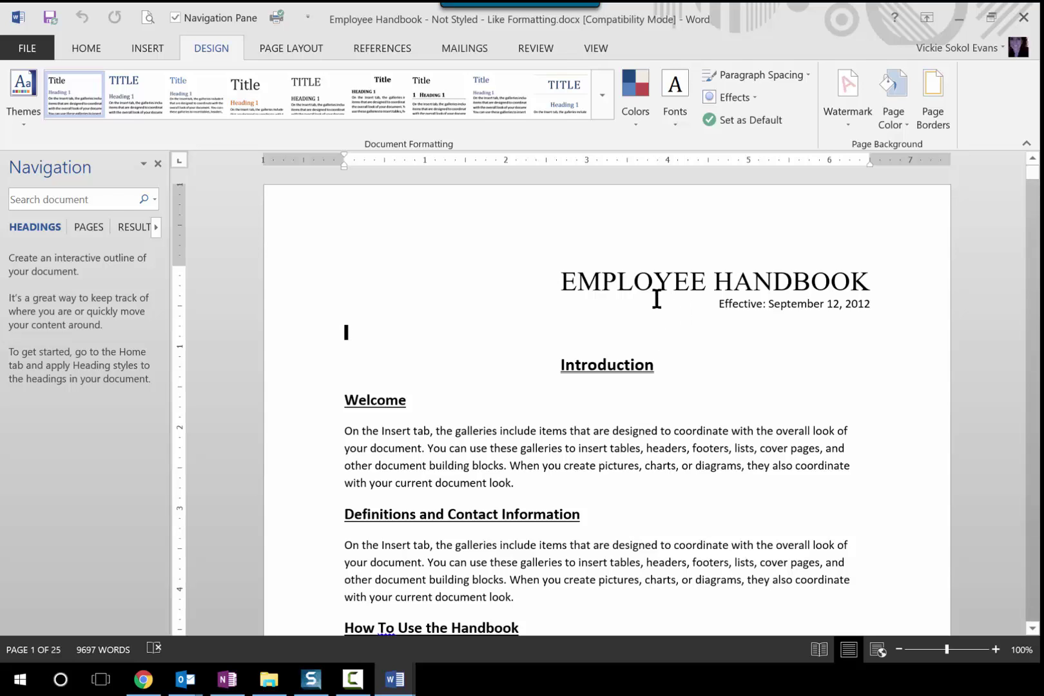
{"action": "left_click", "coordinate": [387, 289]}
{"action": "left_click", "coordinate": [90, 50]}
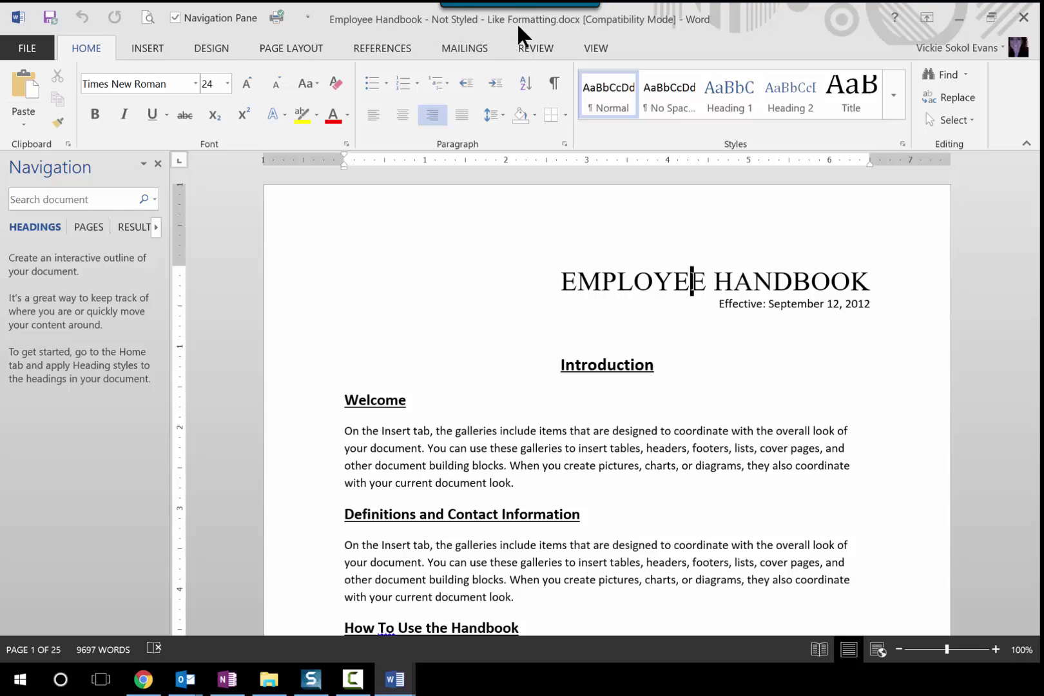
Switch to the "Employee Handbook - Not Styled - Do Not Like Formatting" document and apply the Title style to "EMPLOYEE HANDBOOK"
{"action": "mouse_move", "coordinate": [394, 679]}
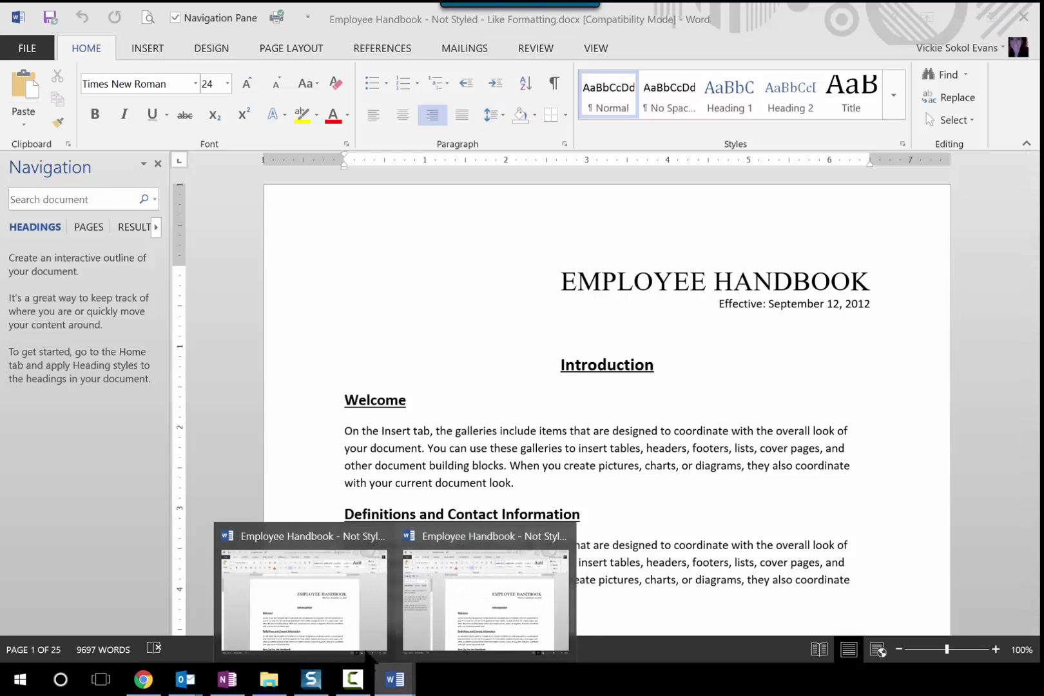
{"action": "left_click", "coordinate": [337, 584]}
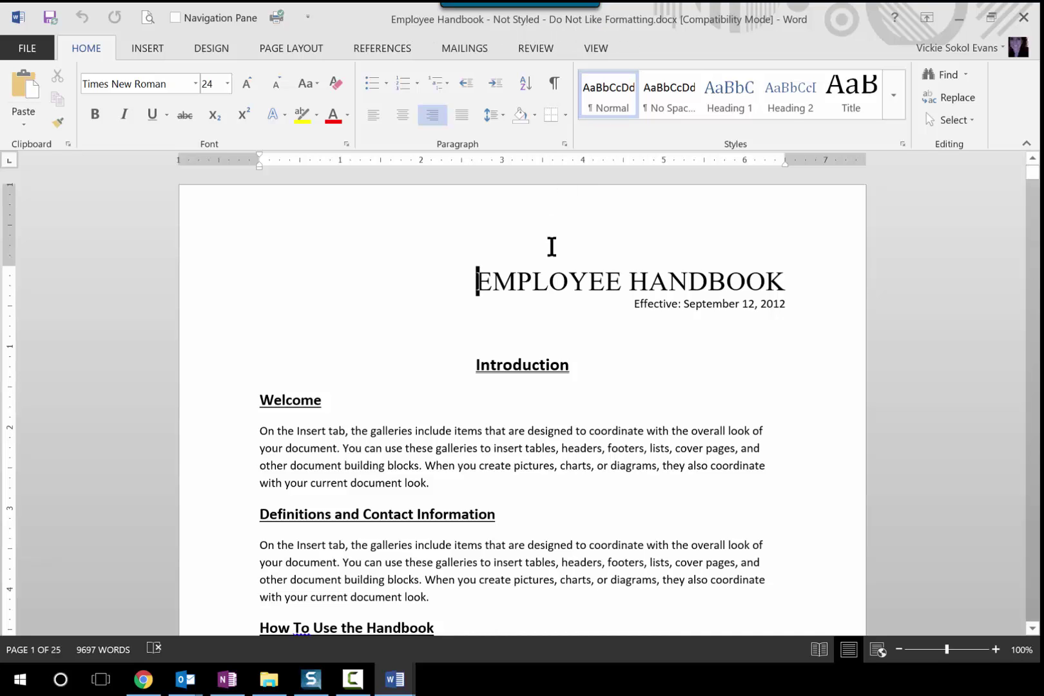
{"action": "left_click", "coordinate": [534, 281]}
{"action": "left_click", "coordinate": [646, 281]}
{"action": "left_click", "coordinate": [632, 283]}
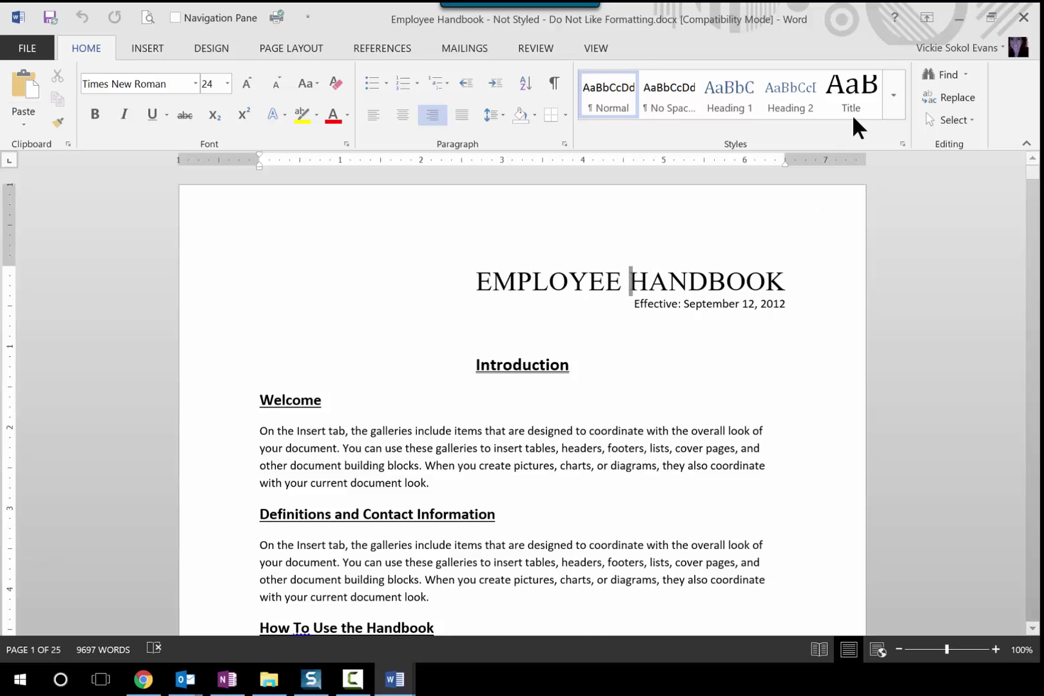
{"action": "left_click", "coordinate": [849, 94]}
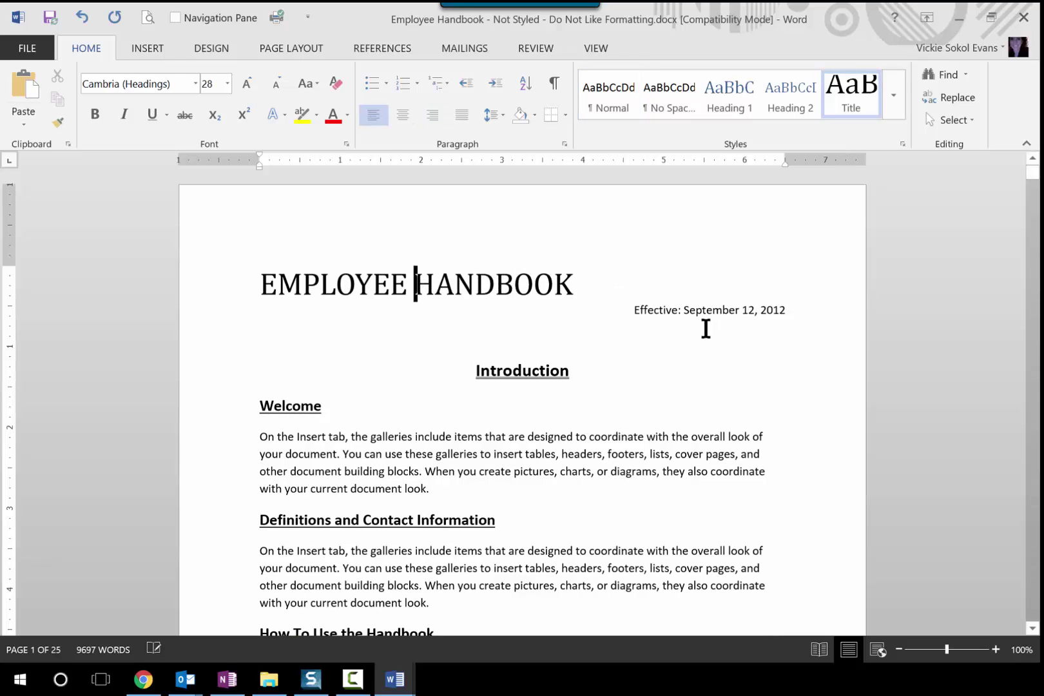
Apply the Subtitle style to the "Effective: September 12, 2012" line under the title
{"action": "left_click", "coordinate": [713, 310]}
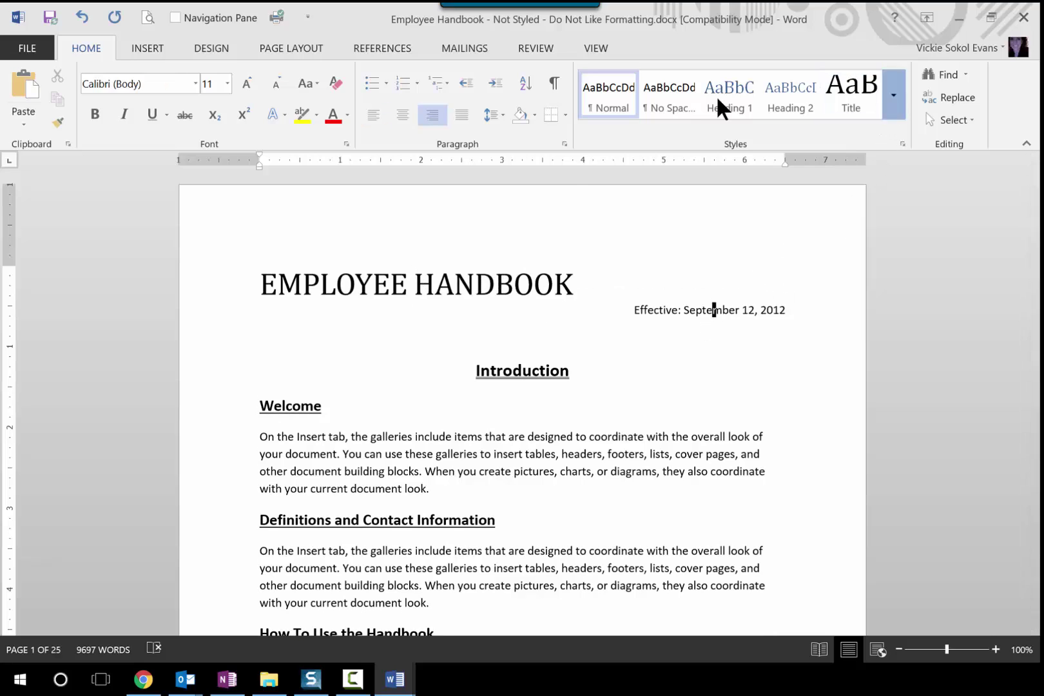
{"action": "left_click", "coordinate": [893, 96]}
{"action": "key", "text": "Escape"}
Select all text formatted like the "Introduction" heading, show the navigation pane, and apply the Heading 1 style to the selection
{"action": "left_click", "coordinate": [530, 373]}
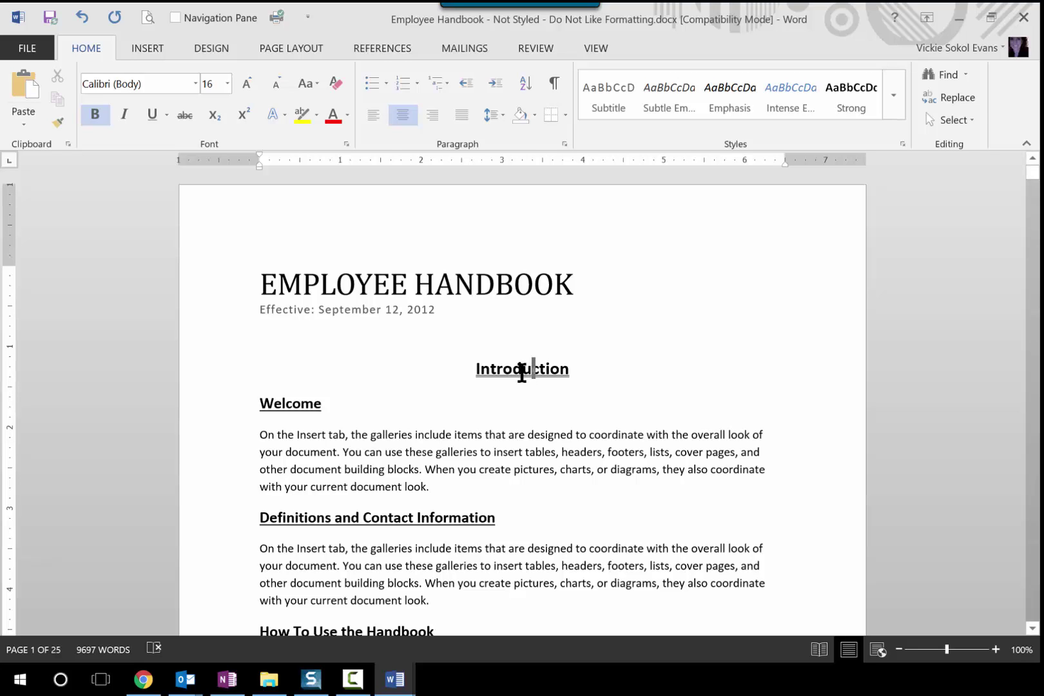
{"action": "left_click", "coordinate": [974, 120]}
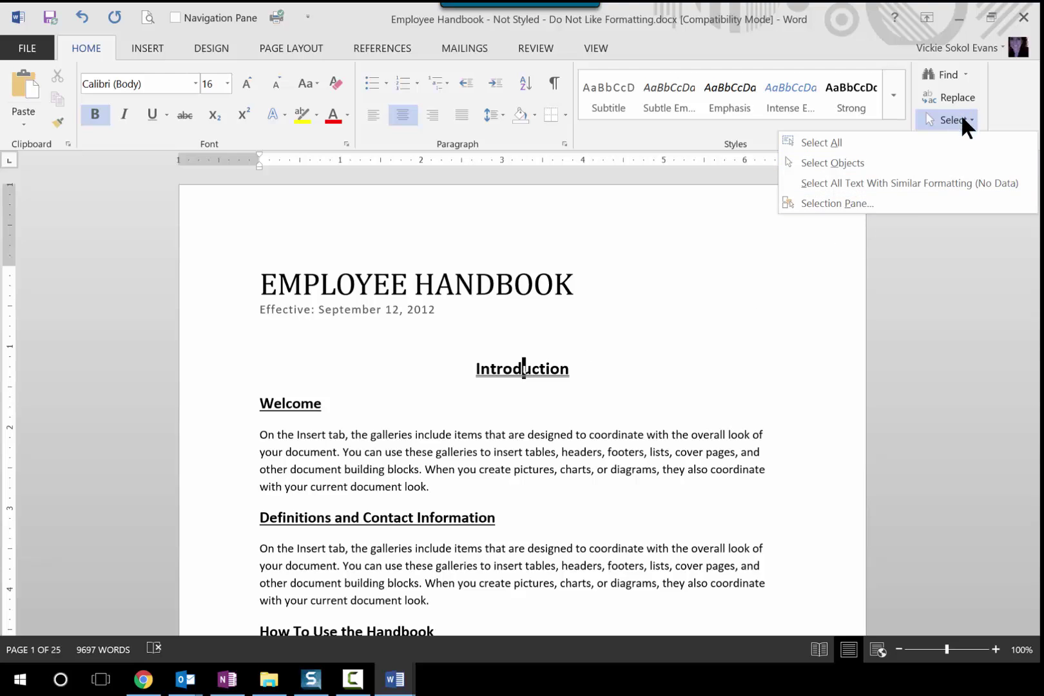
{"action": "left_click", "coordinate": [896, 183]}
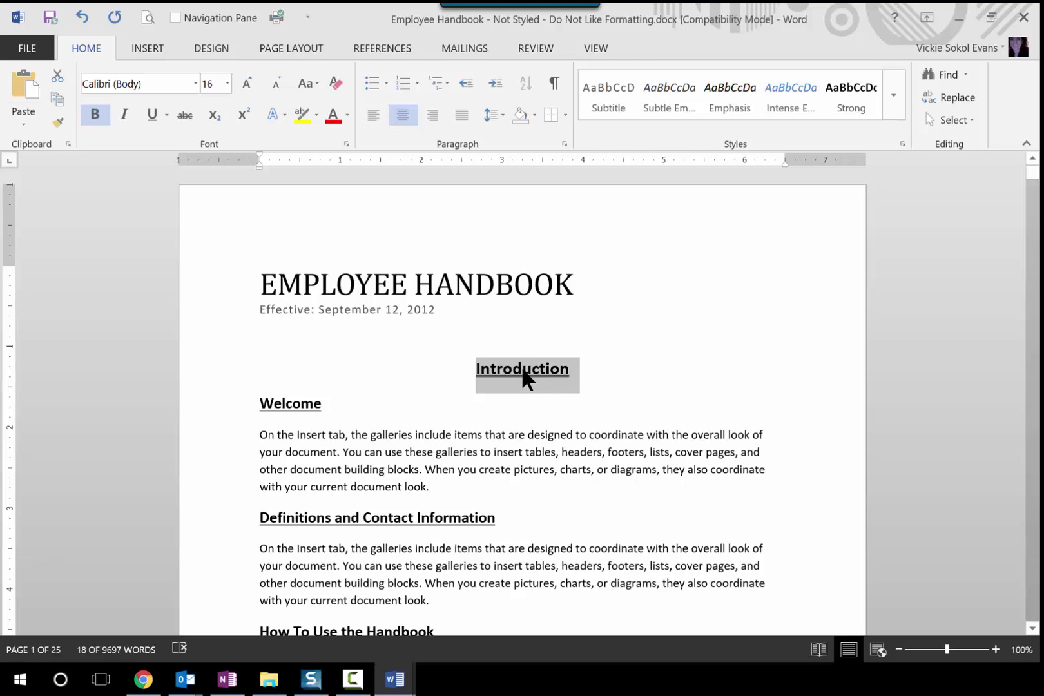
{"action": "left_click", "coordinate": [594, 49]}
{"action": "left_click", "coordinate": [209, 120]}
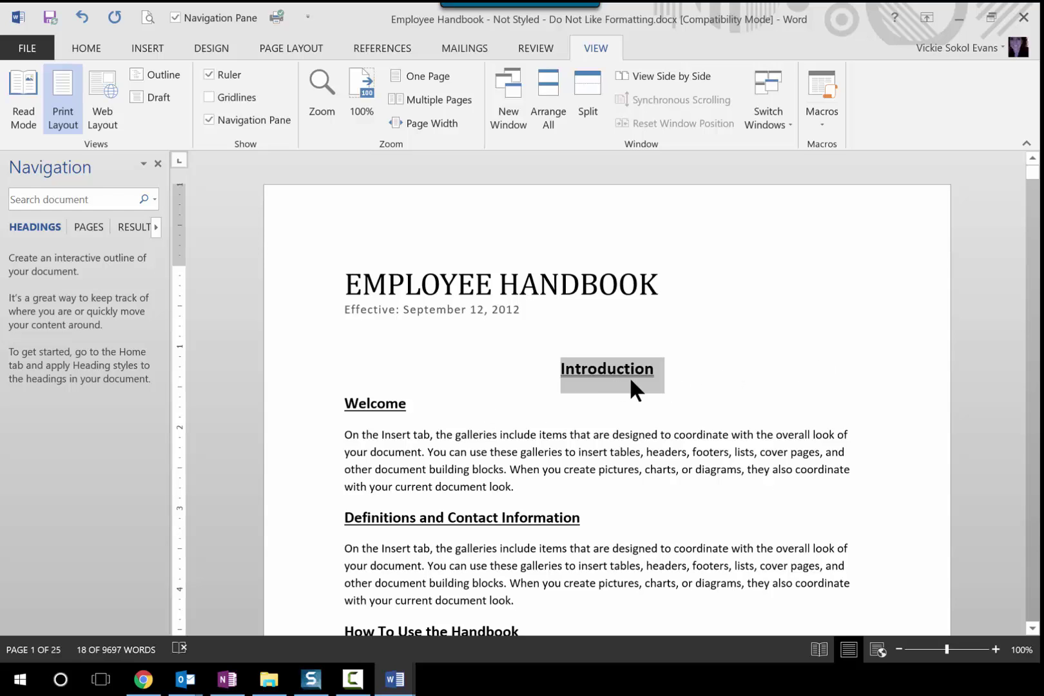
{"action": "left_click", "coordinate": [80, 41]}
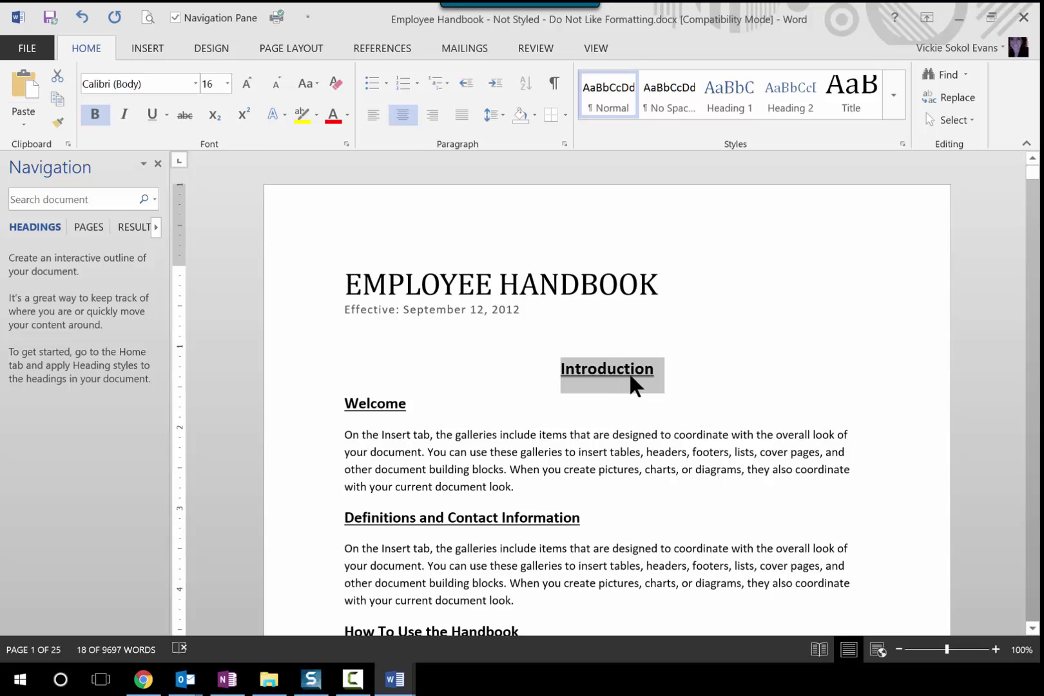
{"action": "left_click", "coordinate": [726, 95]}
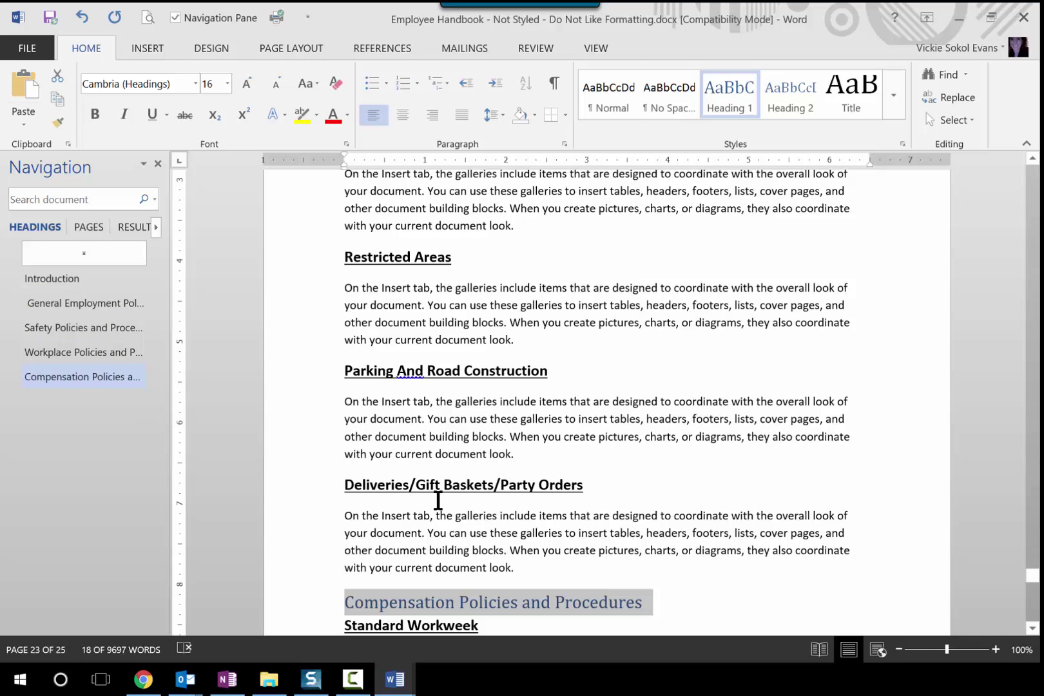
Apply the Heading 2 style to all text formatted like the underlined "Standard Workweek" heading
{"action": "left_click", "coordinate": [619, 491]}
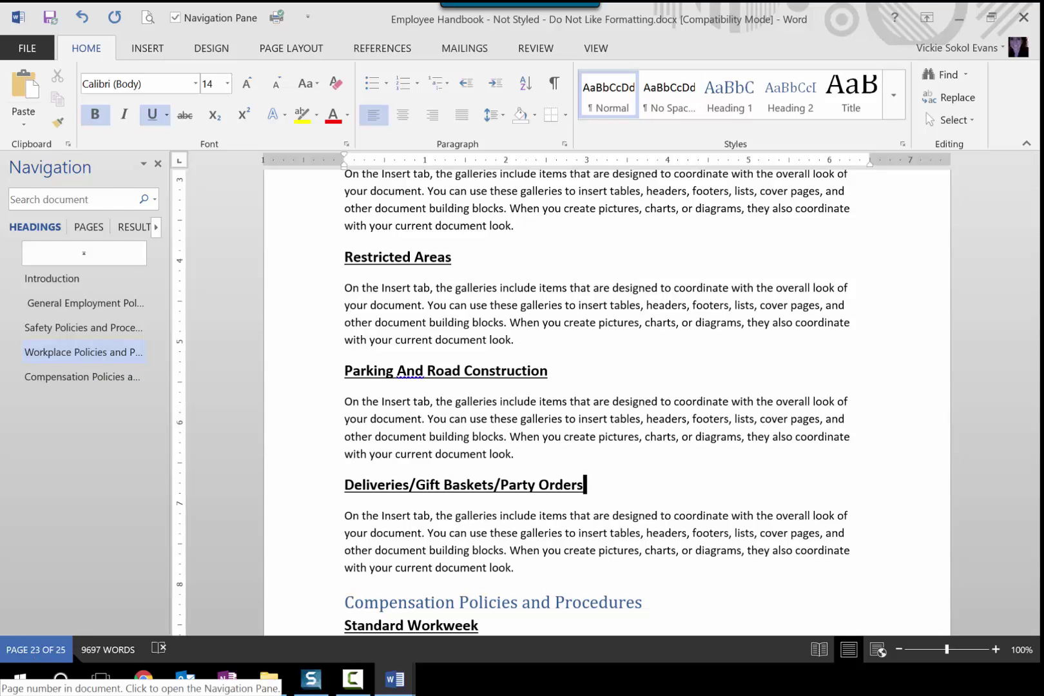
{"action": "scroll", "coordinate": [694, 550], "scroll_direction": "down", "scroll_amount": 5}
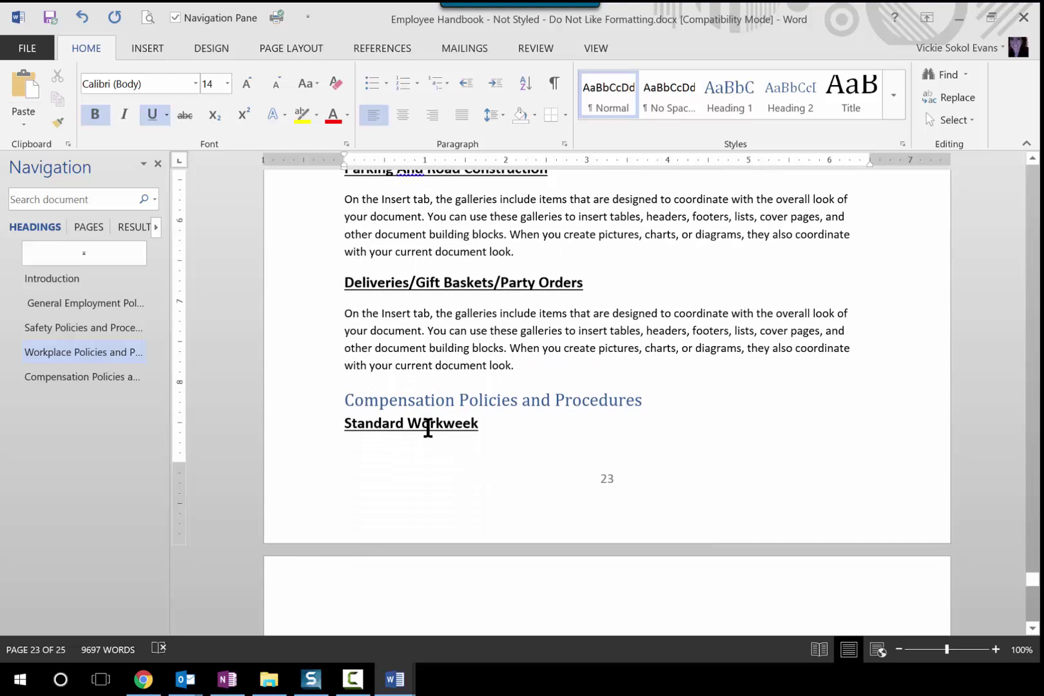
{"action": "left_click", "coordinate": [445, 424]}
{"action": "left_click", "coordinate": [432, 424]}
{"action": "left_click", "coordinate": [422, 424]}
{"action": "left_click", "coordinate": [413, 424]}
{"action": "left_click", "coordinate": [945, 120]}
{"action": "left_click", "coordinate": [902, 182]}
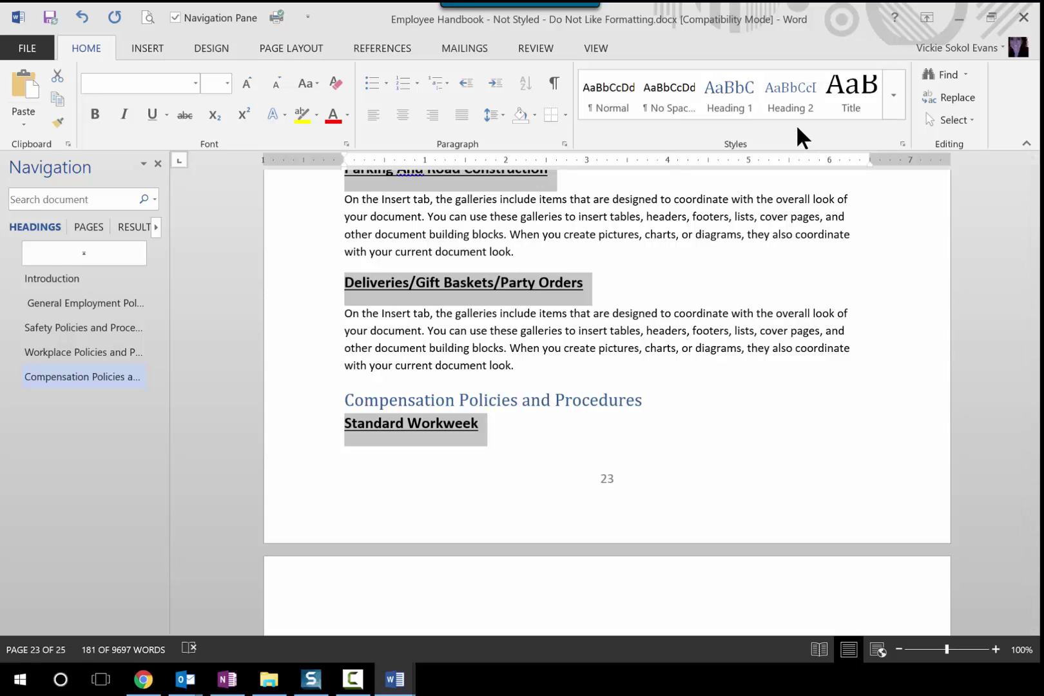
{"action": "mouse_move", "coordinate": [788, 96]}
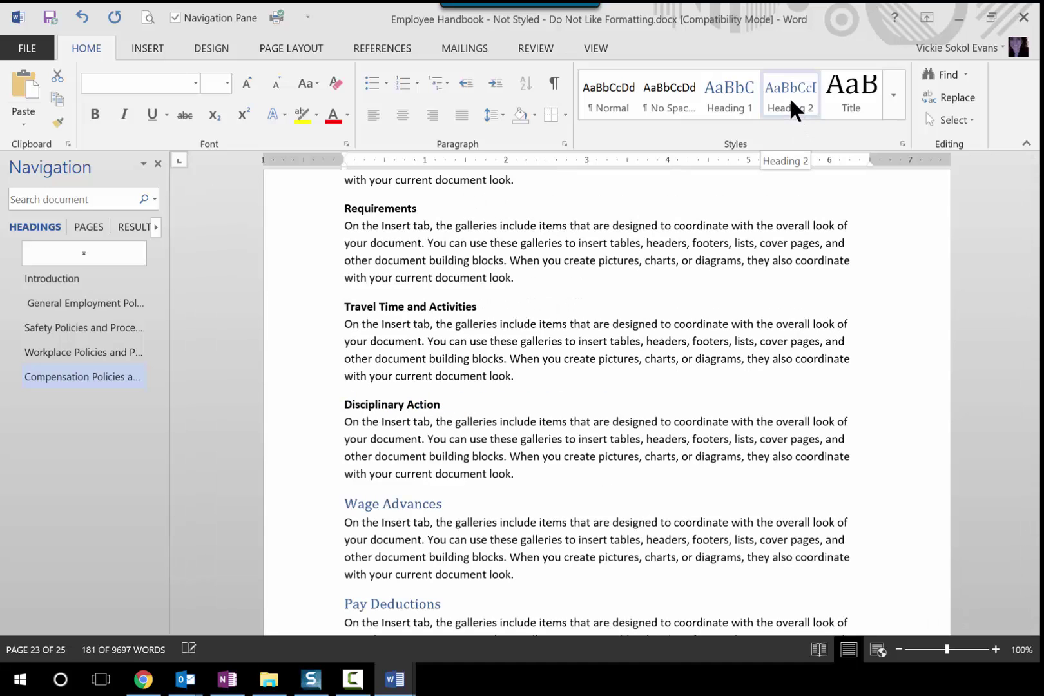
{"action": "left_click", "coordinate": [788, 96]}
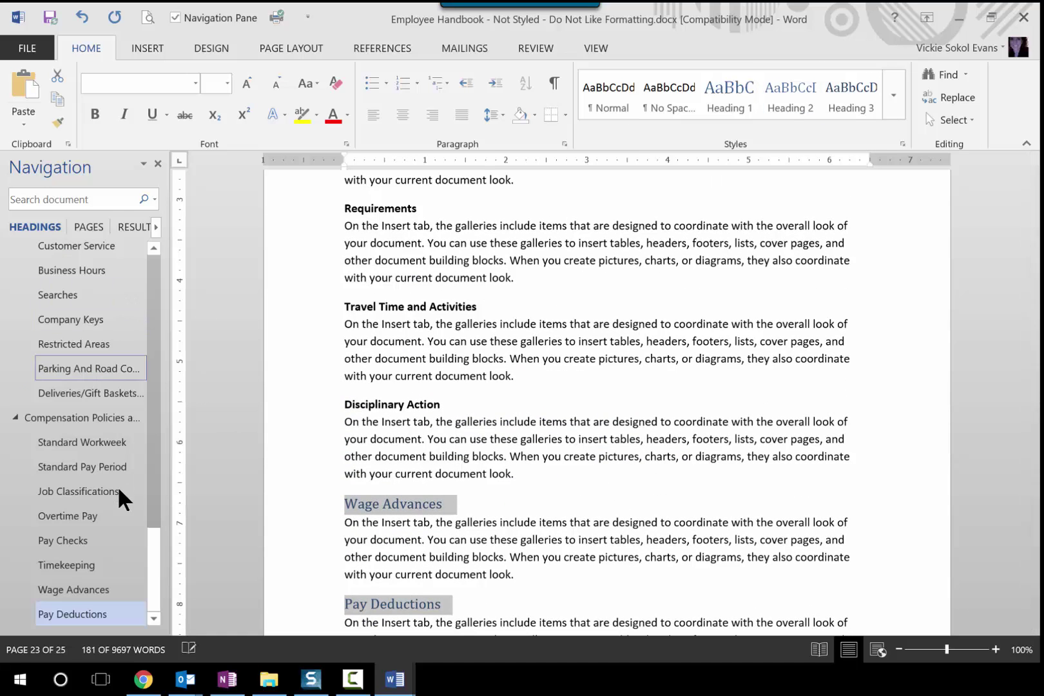
Apply the Heading 3 style to all text formatted like the bold "Disciplinary Action" heading
{"action": "left_click", "coordinate": [391, 406]}
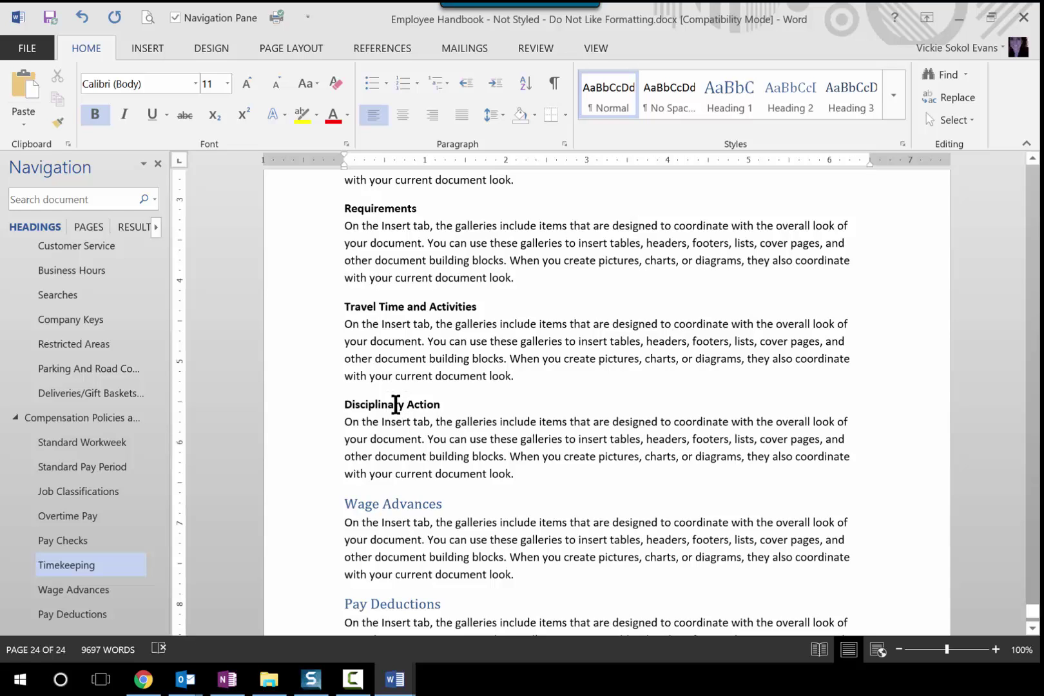
{"action": "left_click", "coordinate": [396, 404]}
{"action": "left_click", "coordinate": [952, 120]}
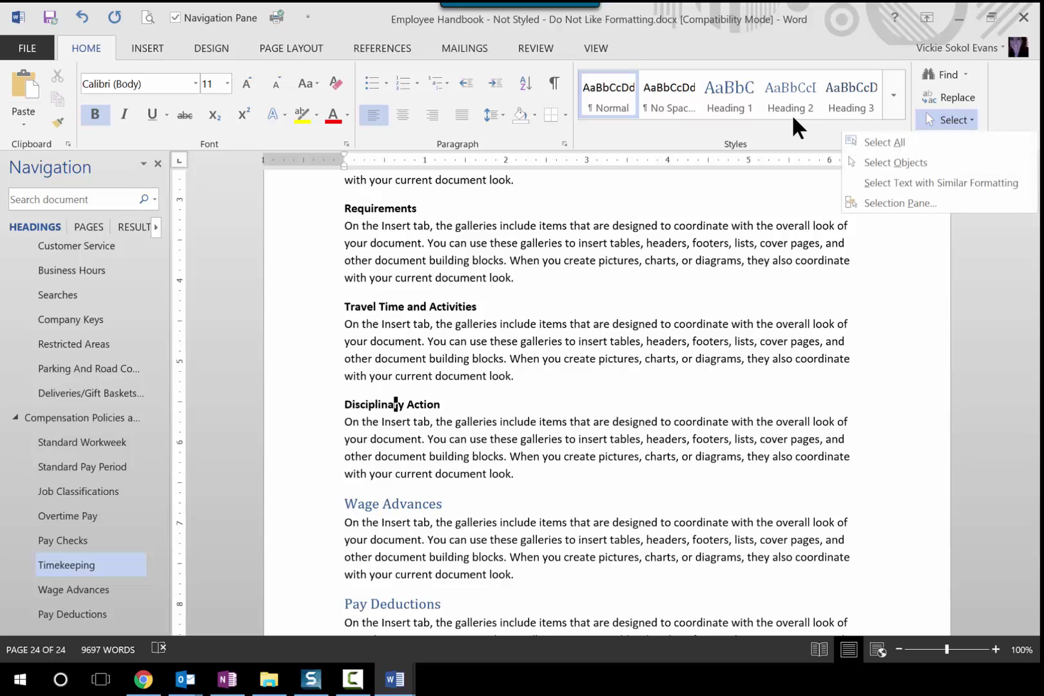
{"action": "left_click", "coordinate": [941, 183]}
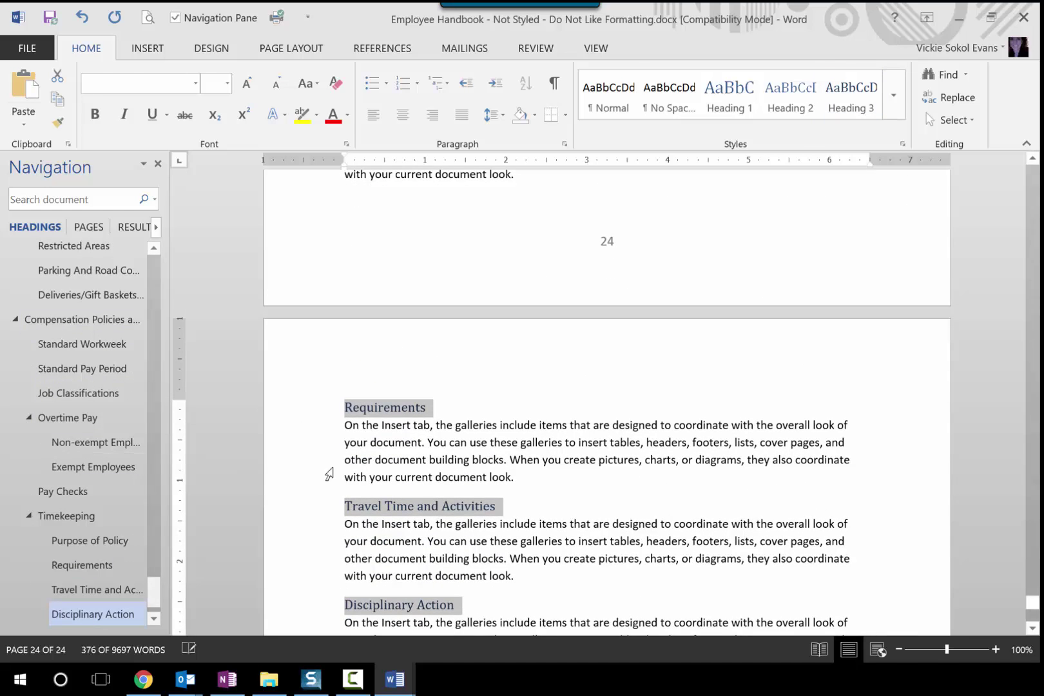
{"action": "left_click", "coordinate": [357, 457]}
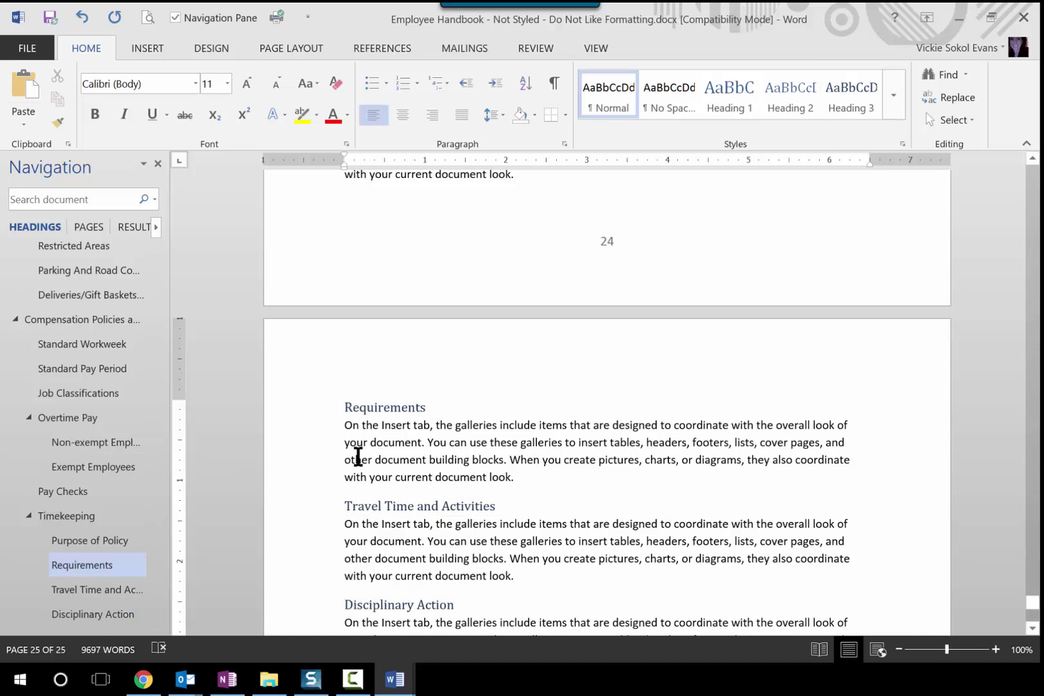
Return to the document's beginning, apply the Basic (Stylish) style set, and go to the "How To Use the Handbook" section
{"action": "key", "text": "ctrl+Home"}
{"action": "left_click", "coordinate": [378, 339]}
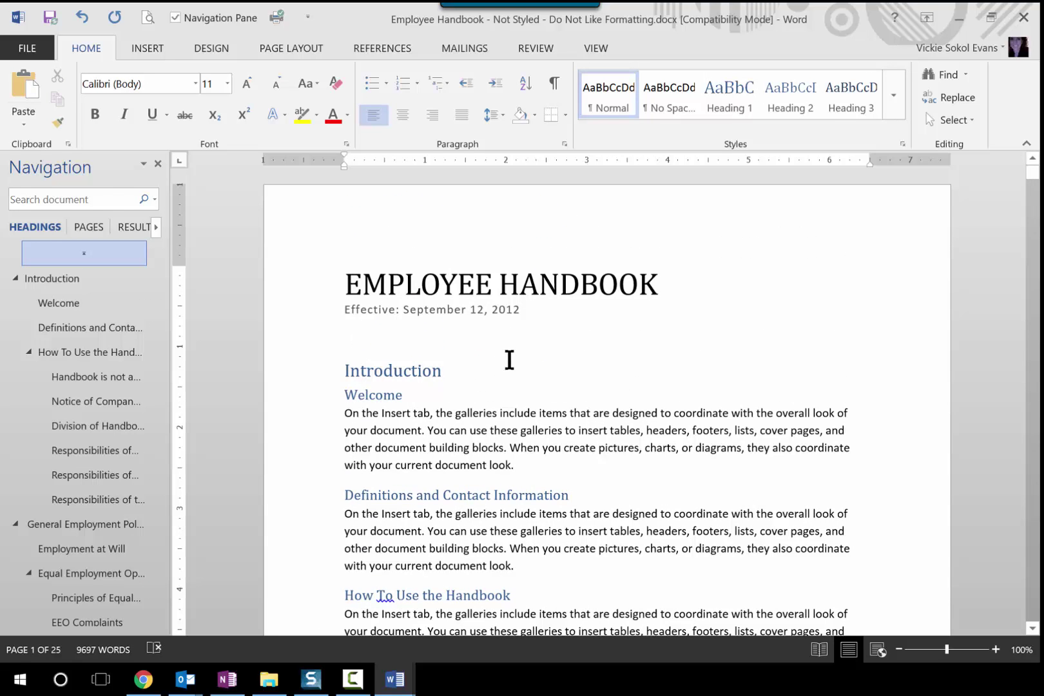
{"action": "left_click", "coordinate": [213, 47]}
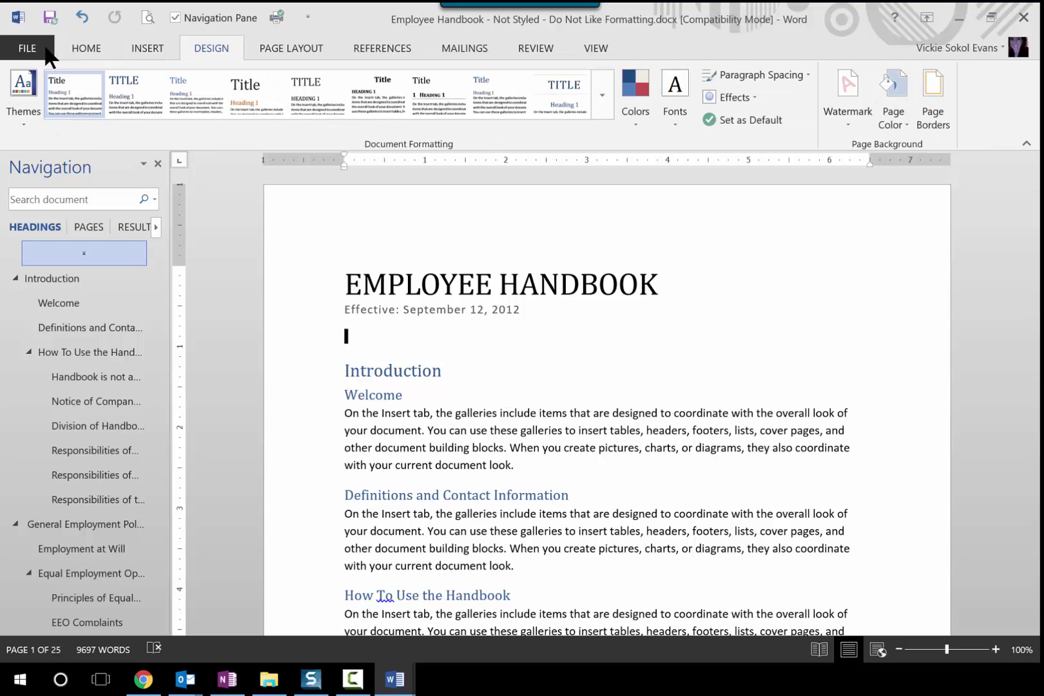
{"action": "left_click", "coordinate": [82, 46]}
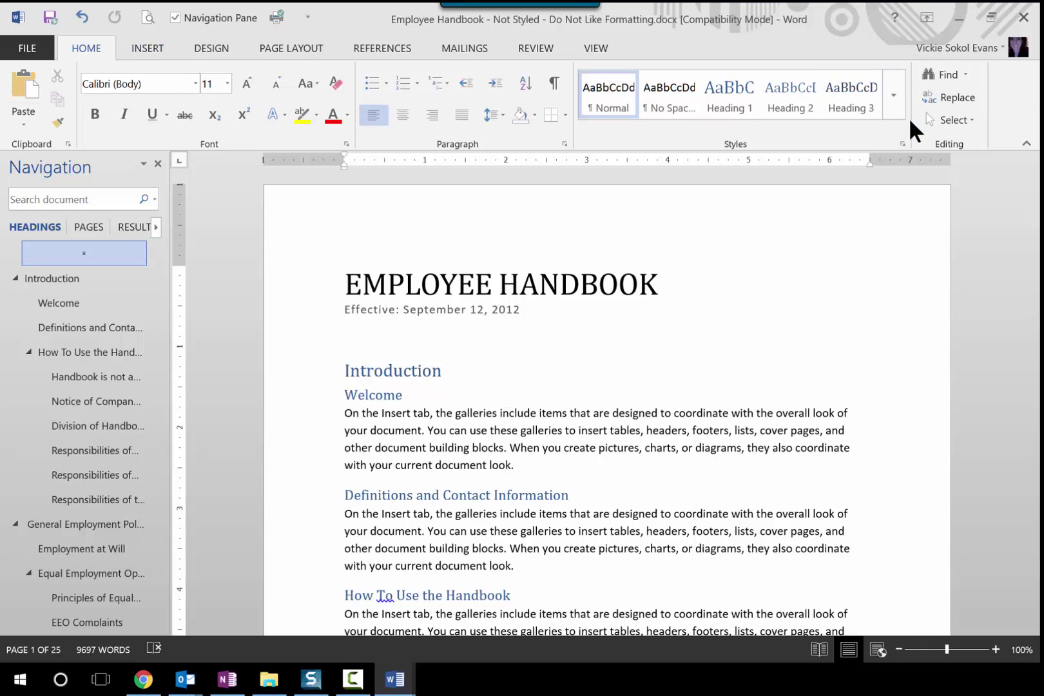
{"action": "left_click", "coordinate": [209, 47]}
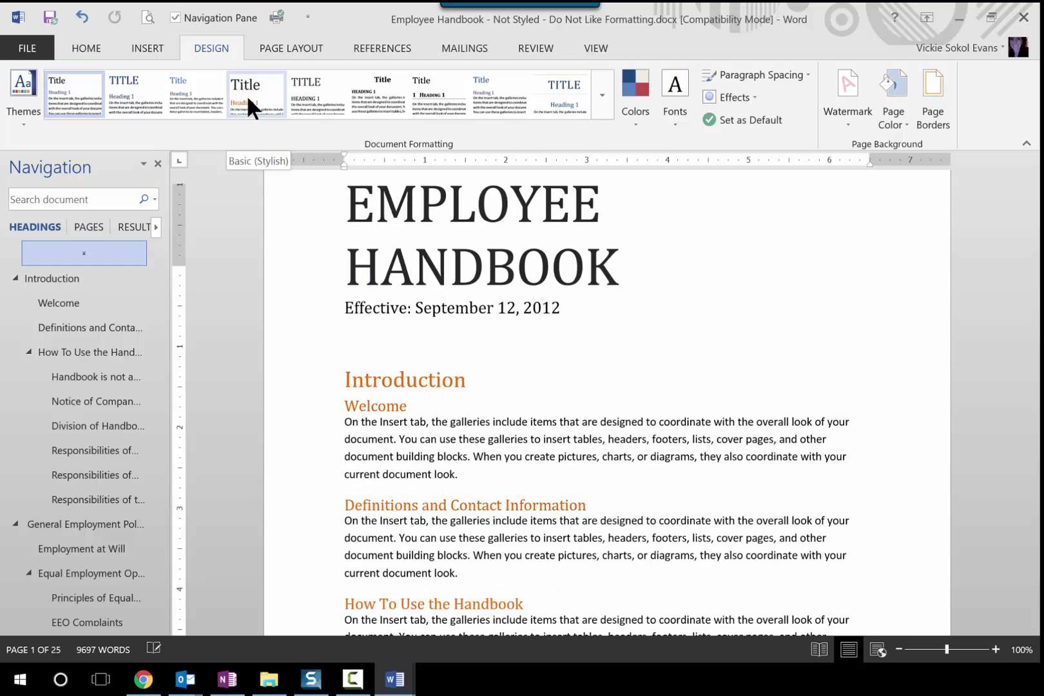
{"action": "left_click", "coordinate": [246, 94]}
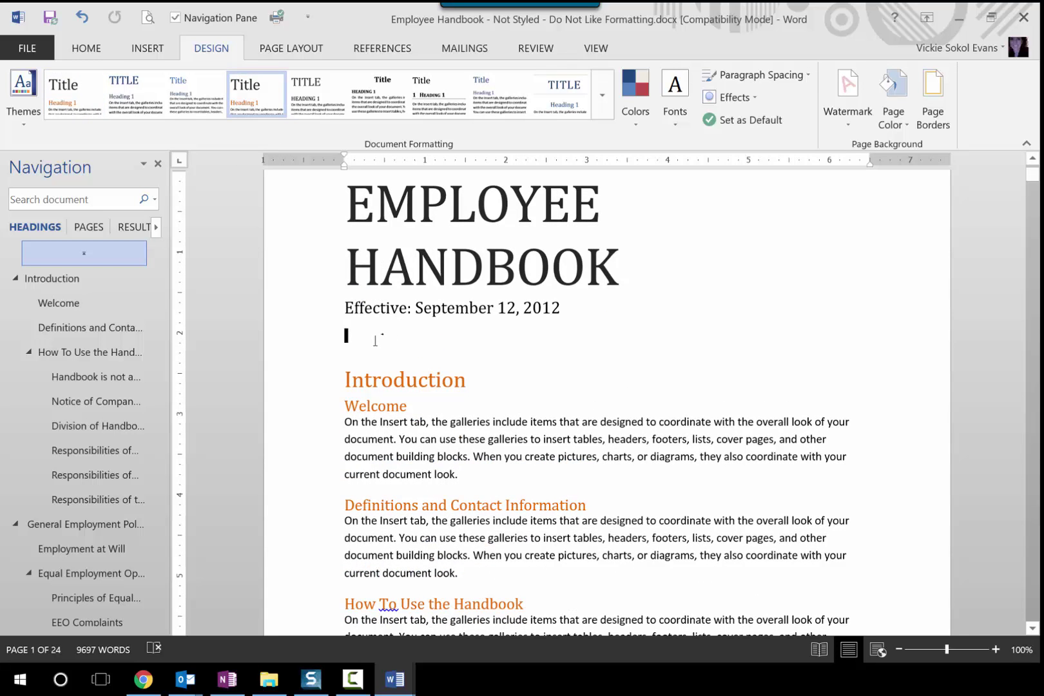
{"action": "left_click", "coordinate": [71, 352]}
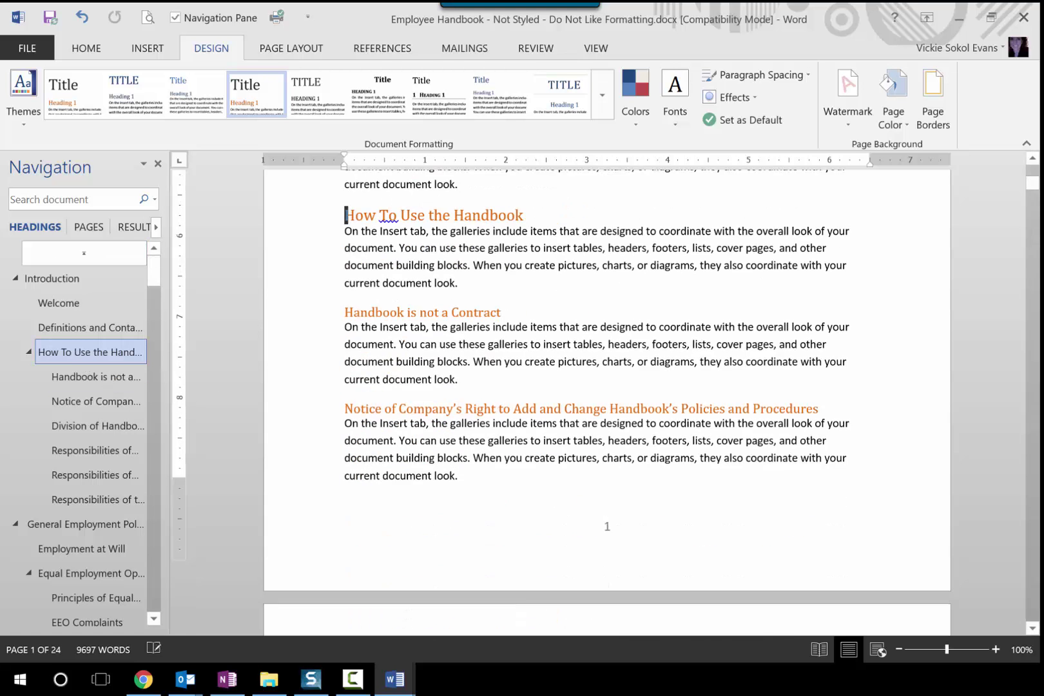
Move the "How To Use the Handbook" section with its subsections under "General Employment Policies and Procedures", and return to the "Introduction" heading
{"action": "left_click_drag", "start_coordinate": [73, 420], "coordinate": [76, 541]}
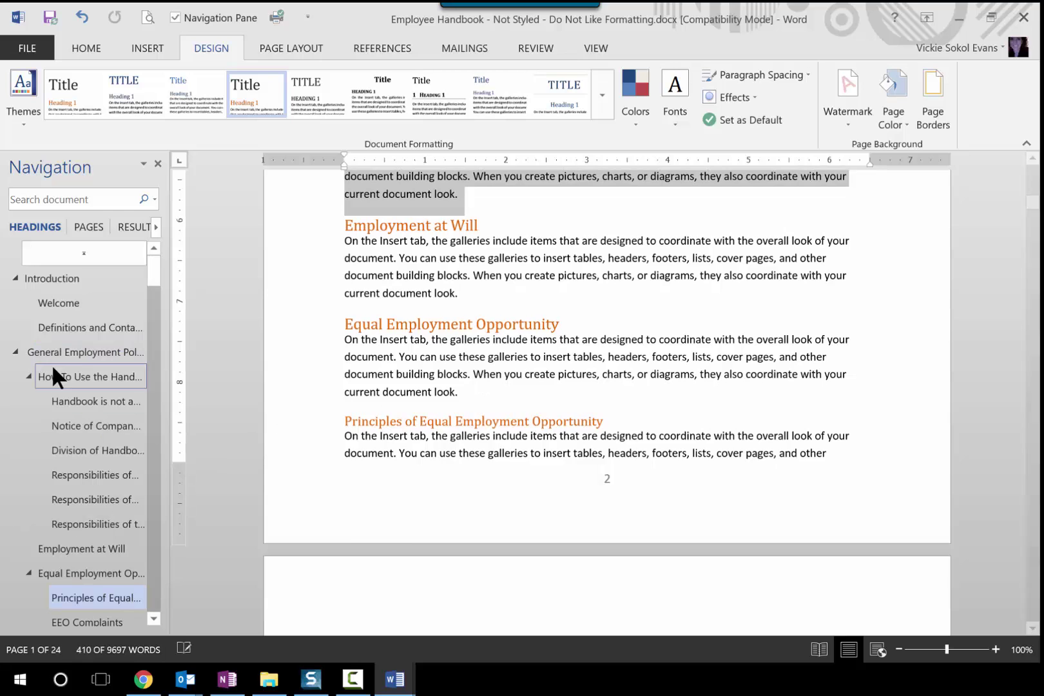
{"action": "left_click", "coordinate": [73, 279]}
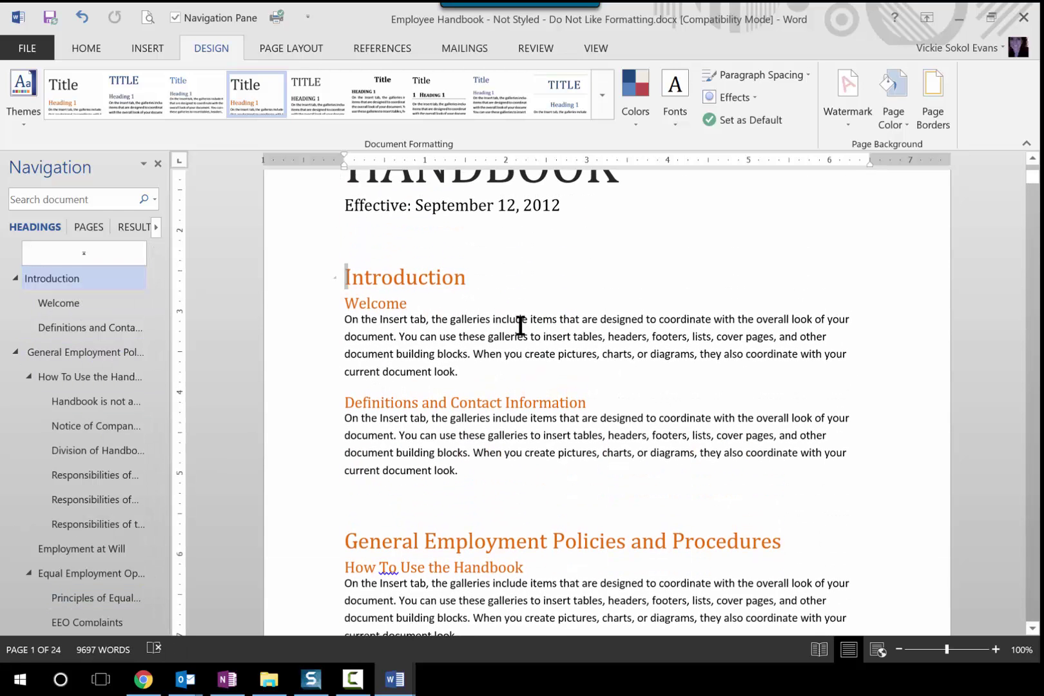
Insert a custom table of contents showing 2 levels on the blank line above "Introduction", and review its entries
{"action": "left_click", "coordinate": [361, 242]}
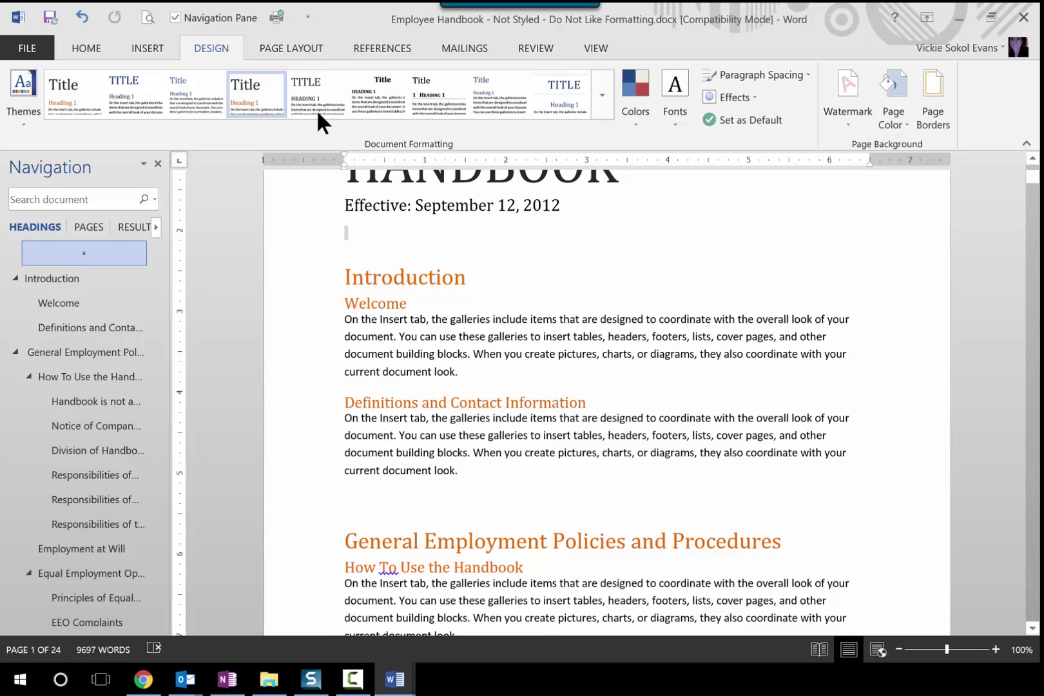
{"action": "left_click", "coordinate": [380, 49]}
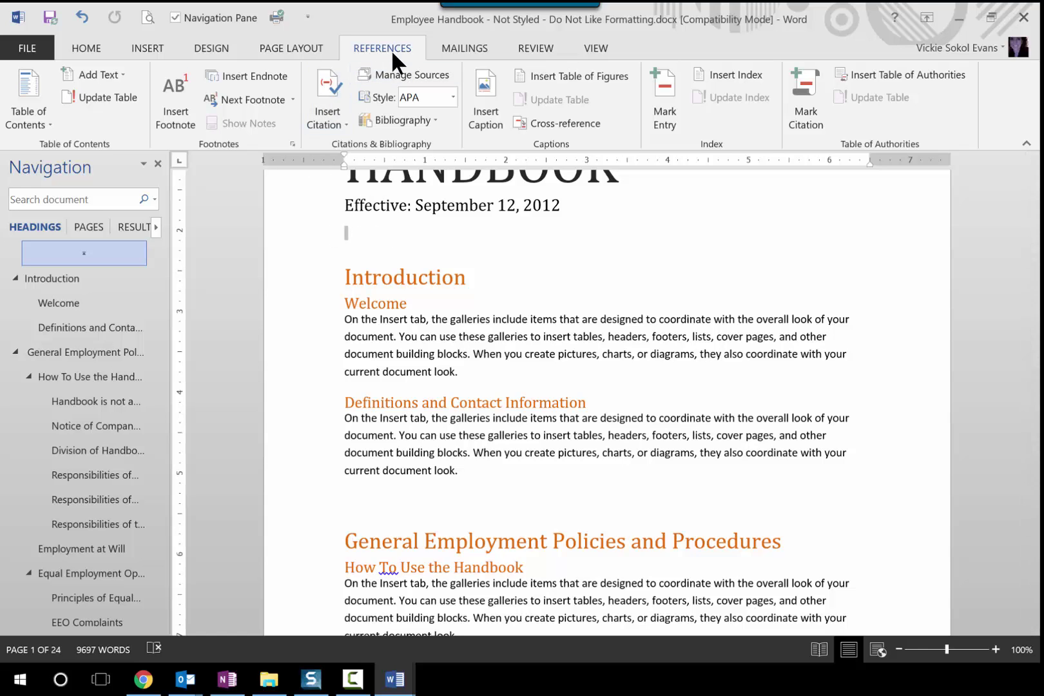
{"action": "left_click", "coordinate": [26, 112]}
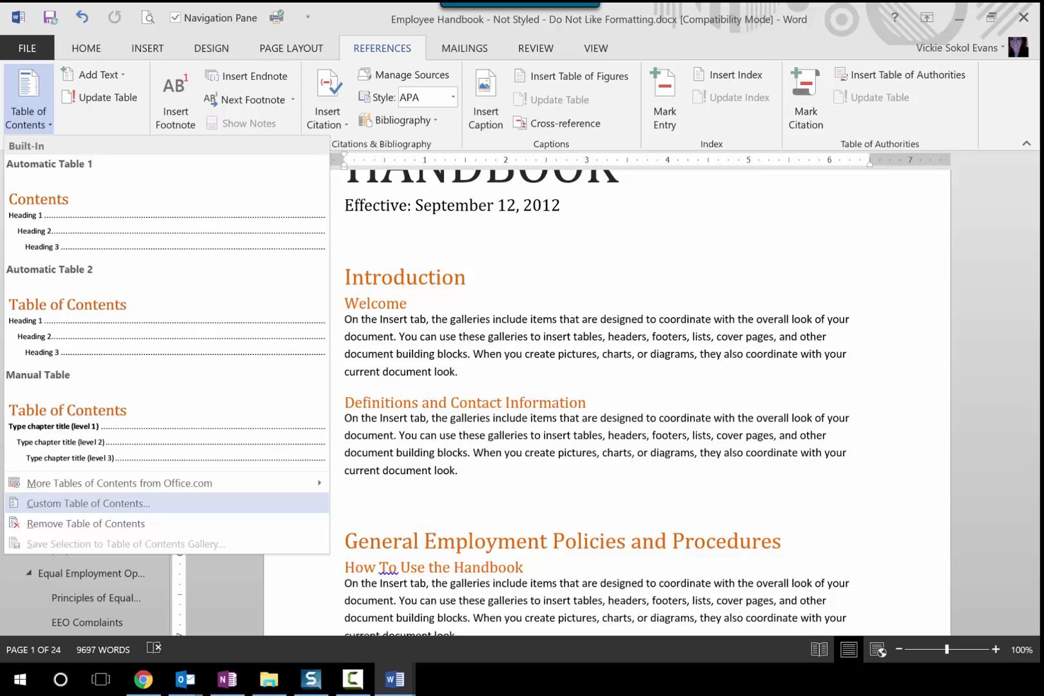
{"action": "left_click", "coordinate": [45, 503]}
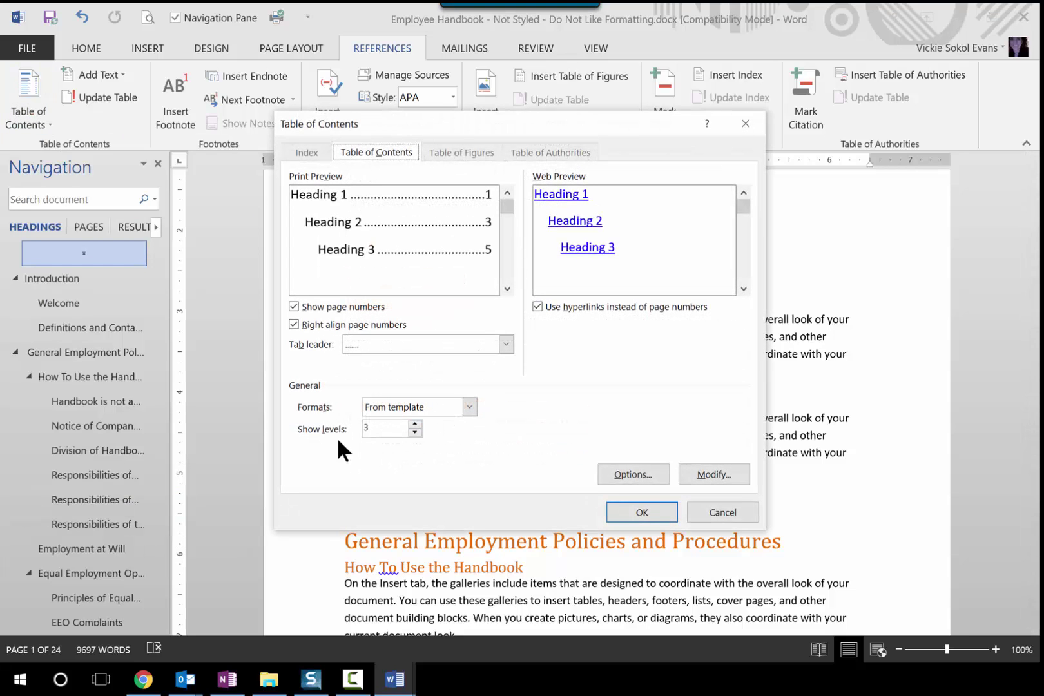
{"action": "key", "text": "Down"}
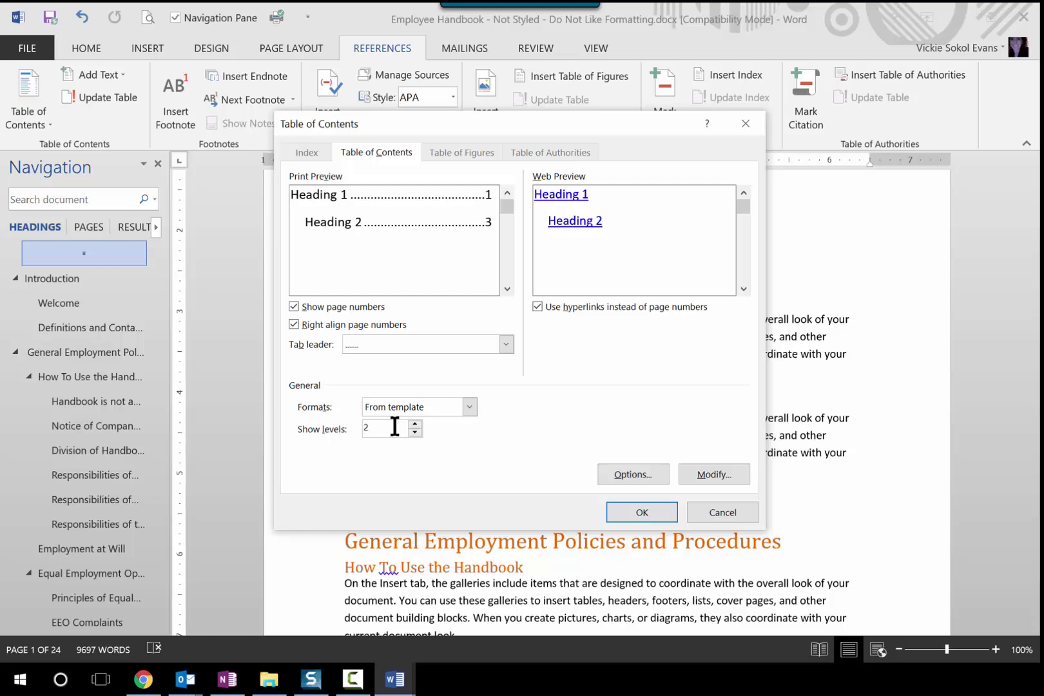
{"action": "left_click", "coordinate": [633, 509]}
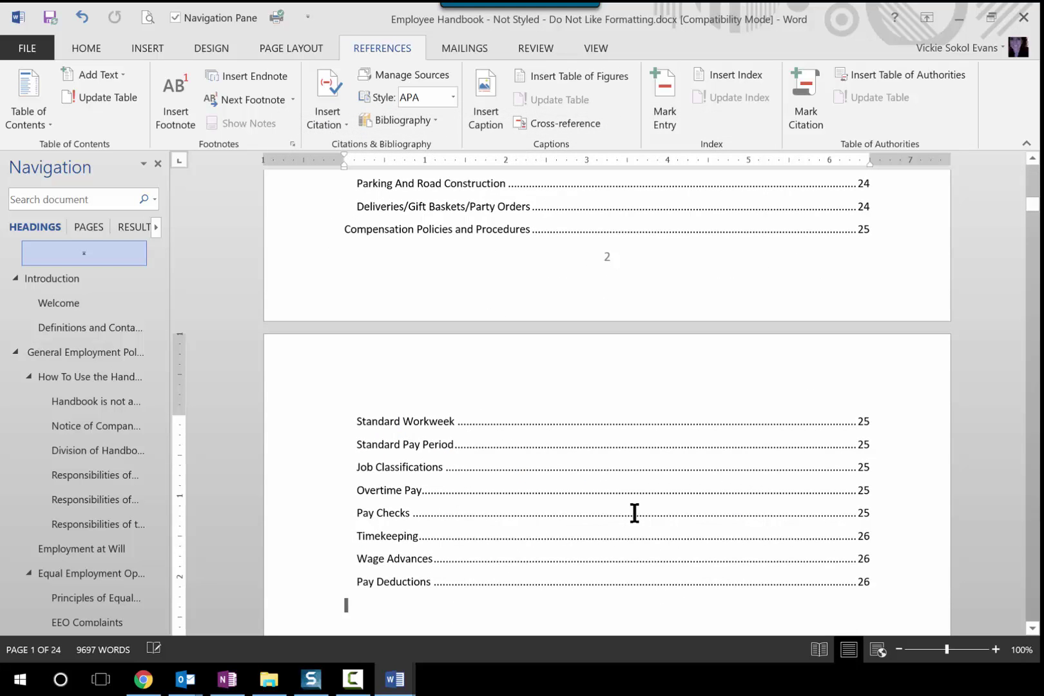
{"action": "scroll", "coordinate": [633, 510], "scroll_direction": "up", "scroll_amount": 6}
{"action": "scroll", "coordinate": [632, 510], "scroll_direction": "up", "scroll_amount": 15}
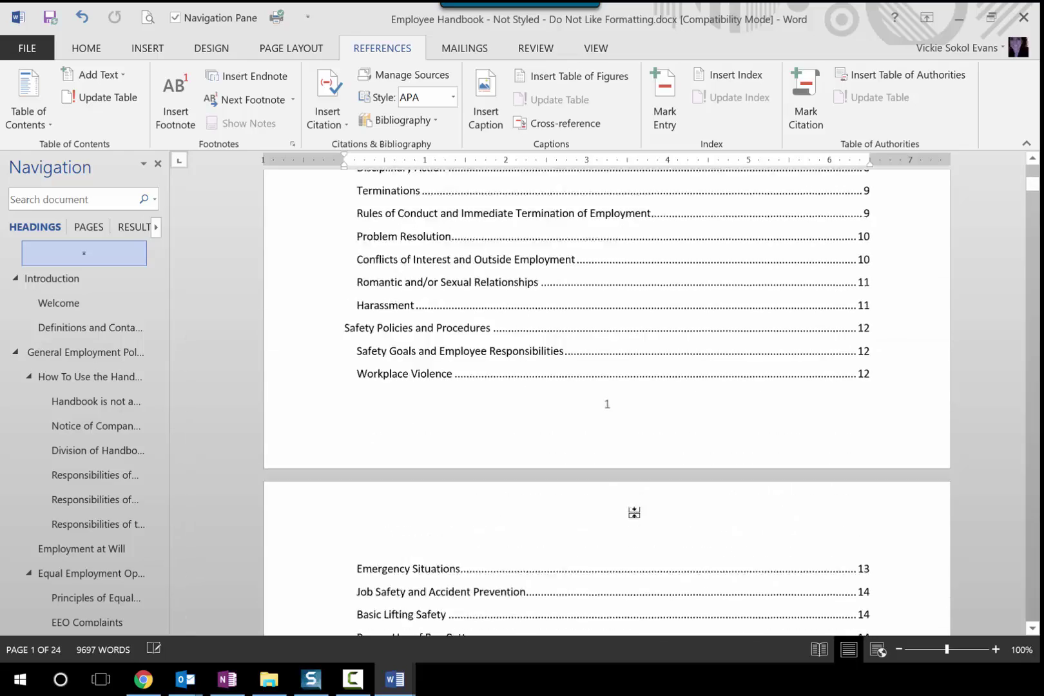
{"action": "scroll", "coordinate": [634, 513], "scroll_direction": "down", "scroll_amount": 15}
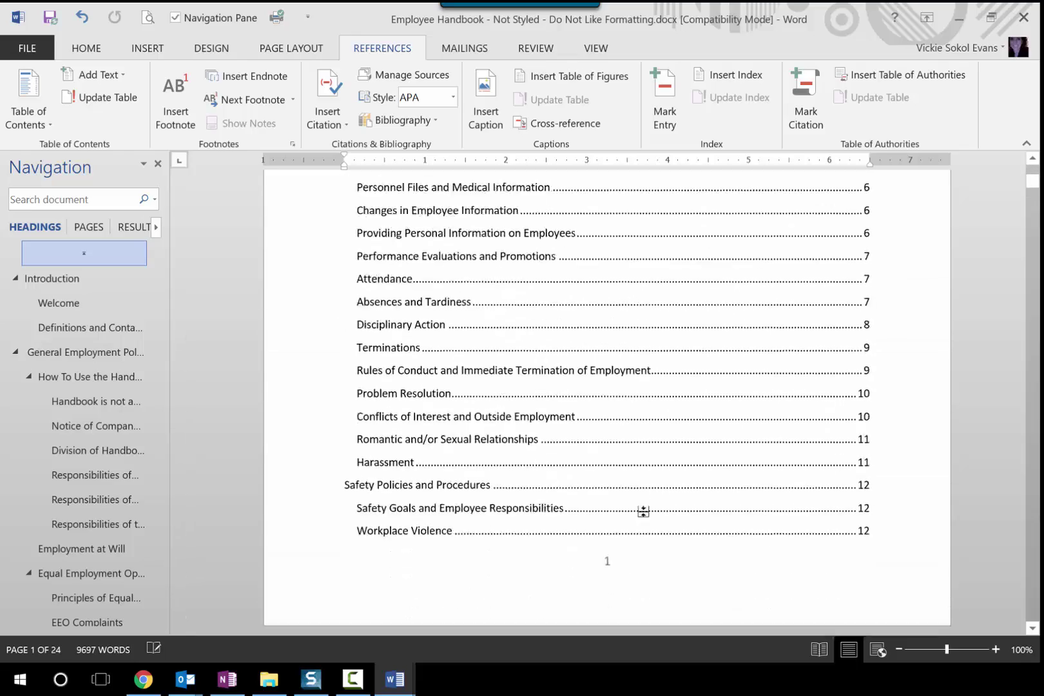
{"action": "scroll", "coordinate": [643, 512], "scroll_direction": "down", "scroll_amount": 8}
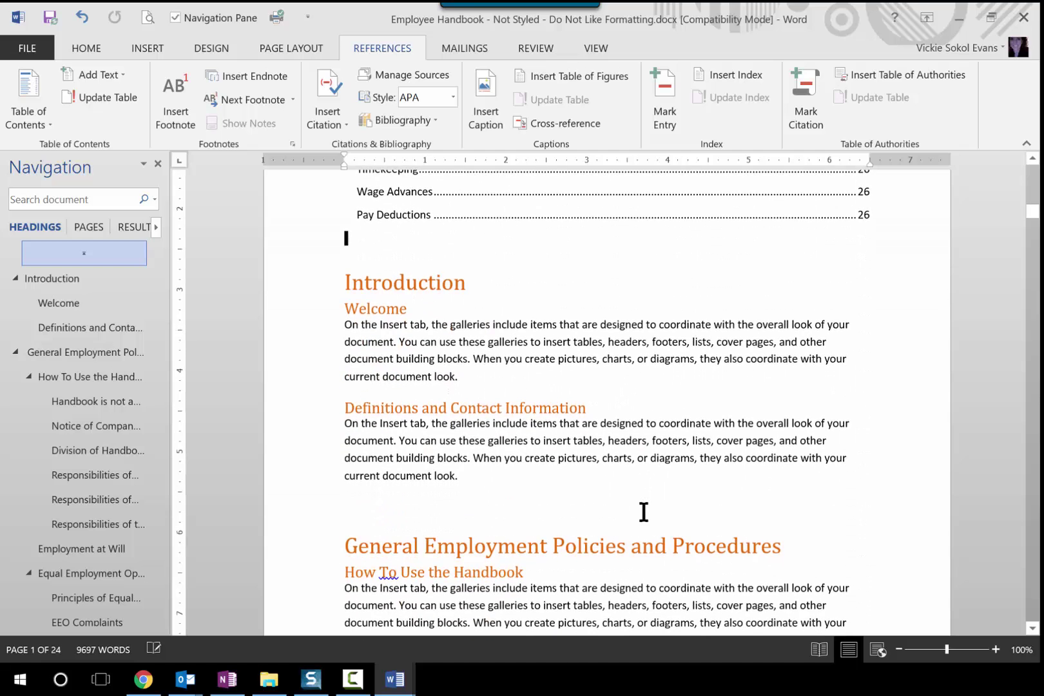
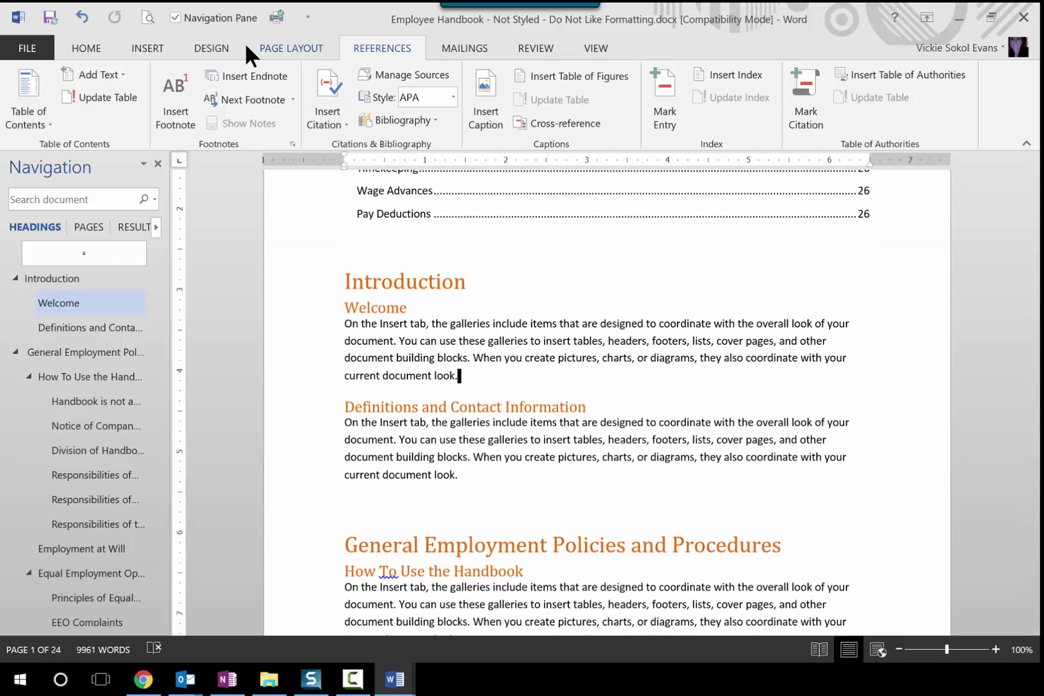
Apply the custom RedCape 2 theme colors and the RedCape theme fonts to the document
{"action": "left_click", "coordinate": [226, 44]}
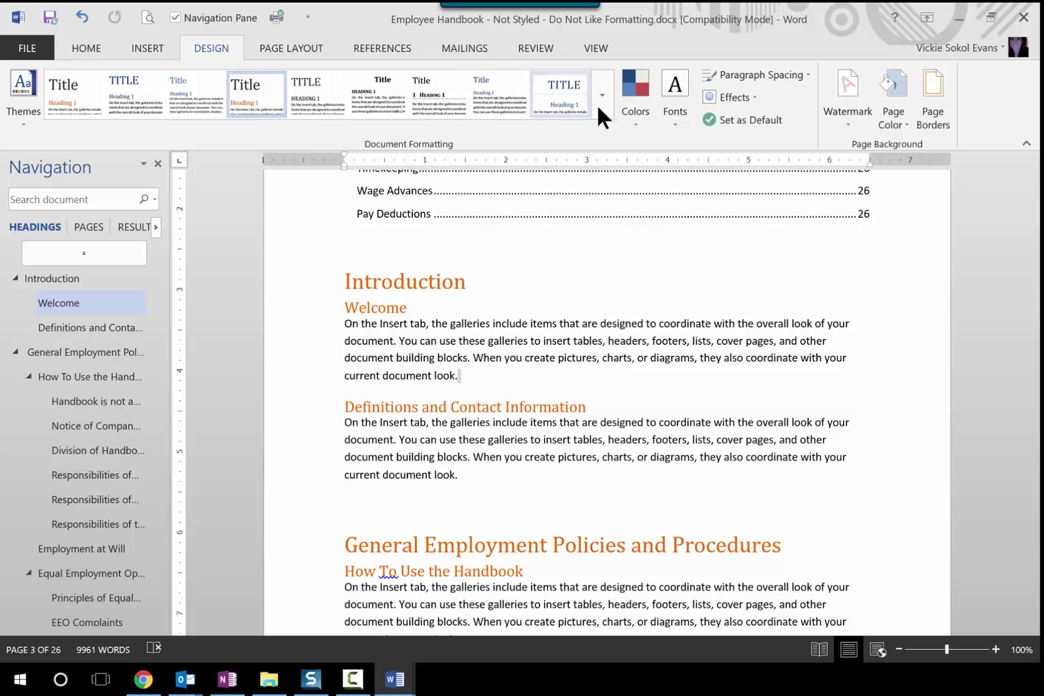
{"action": "left_click", "coordinate": [23, 94]}
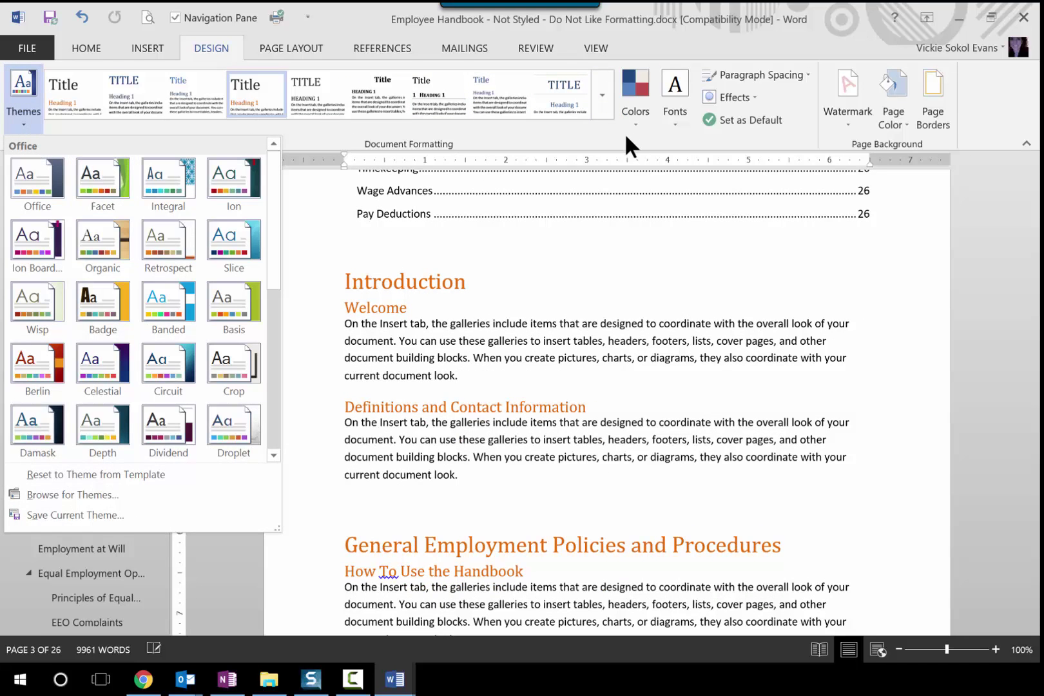
{"action": "left_click", "coordinate": [633, 125]}
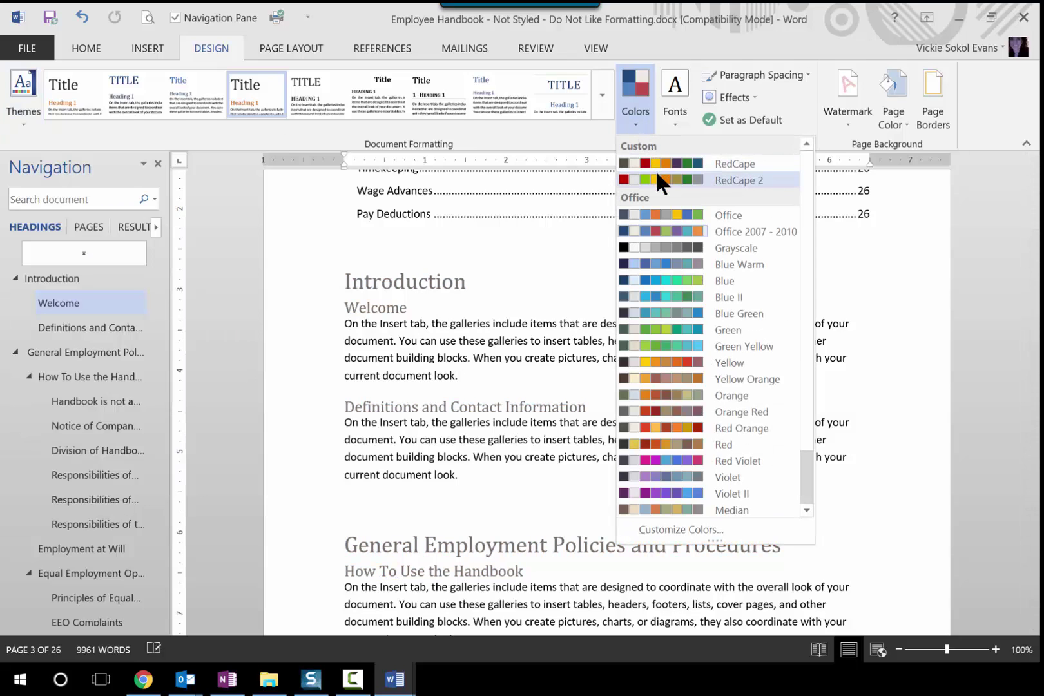
{"action": "left_click", "coordinate": [482, 169]}
{"action": "left_click", "coordinate": [679, 120]}
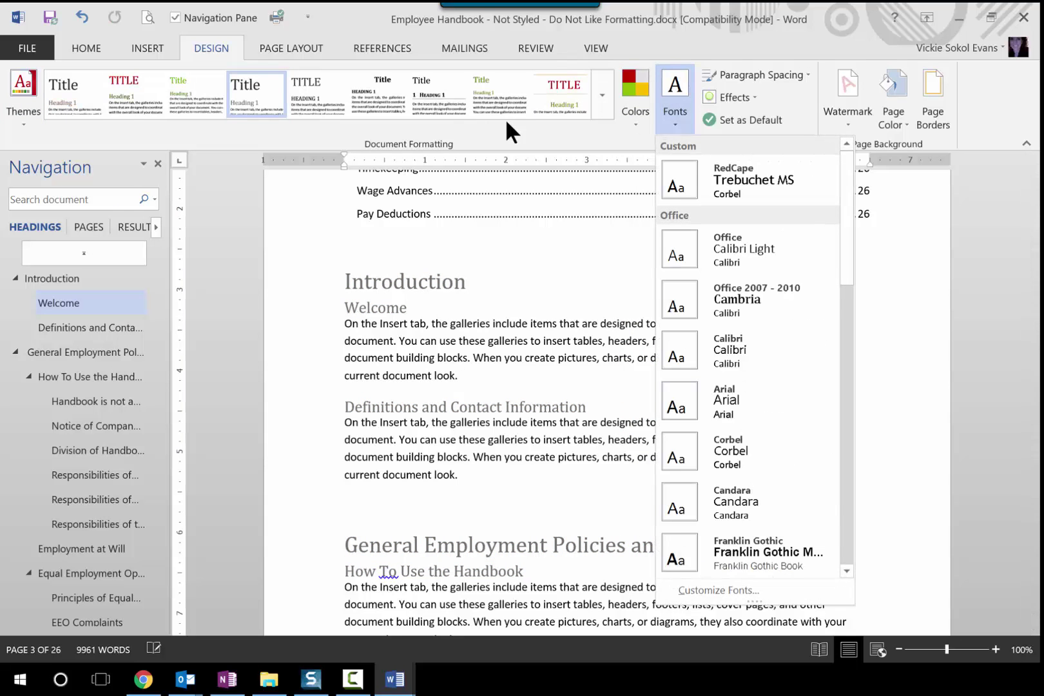
{"action": "left_click", "coordinate": [694, 172]}
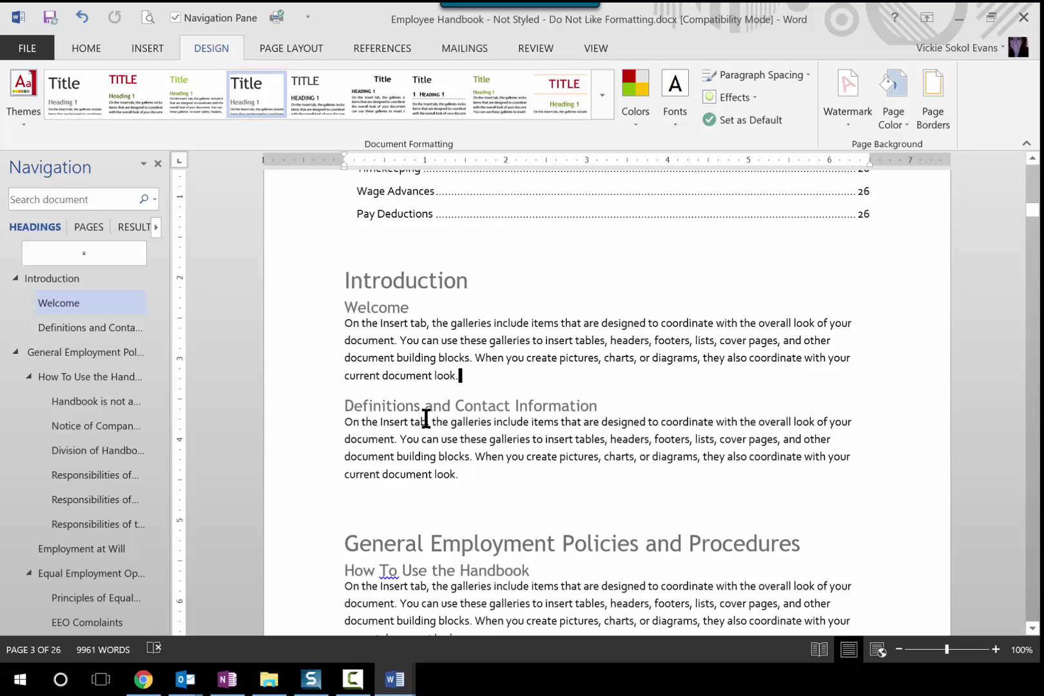
Modify the Heading 1 style to use the red Text 2 theme color for its font, and check the headings
{"action": "left_click", "coordinate": [85, 45]}
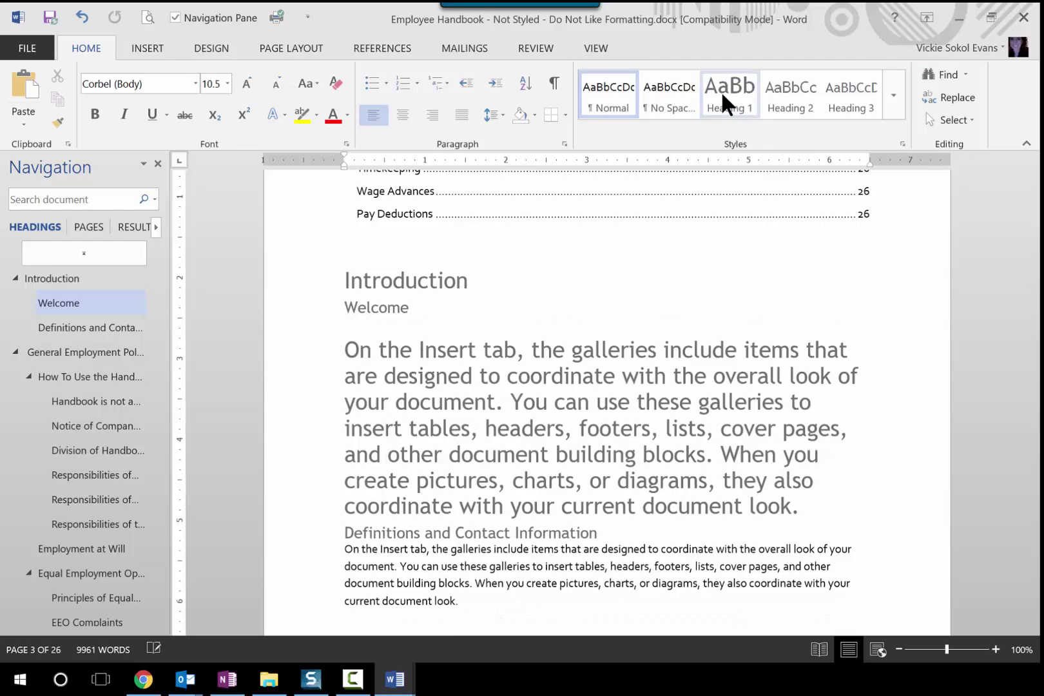
{"action": "right_click", "coordinate": [722, 93]}
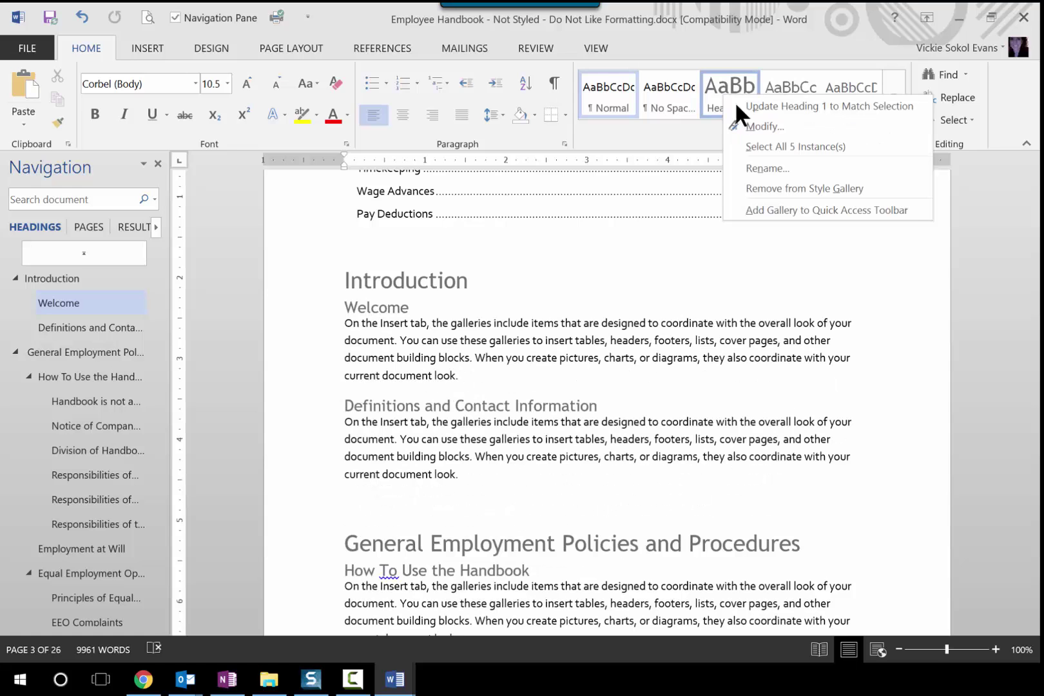
{"action": "left_click", "coordinate": [583, 126]}
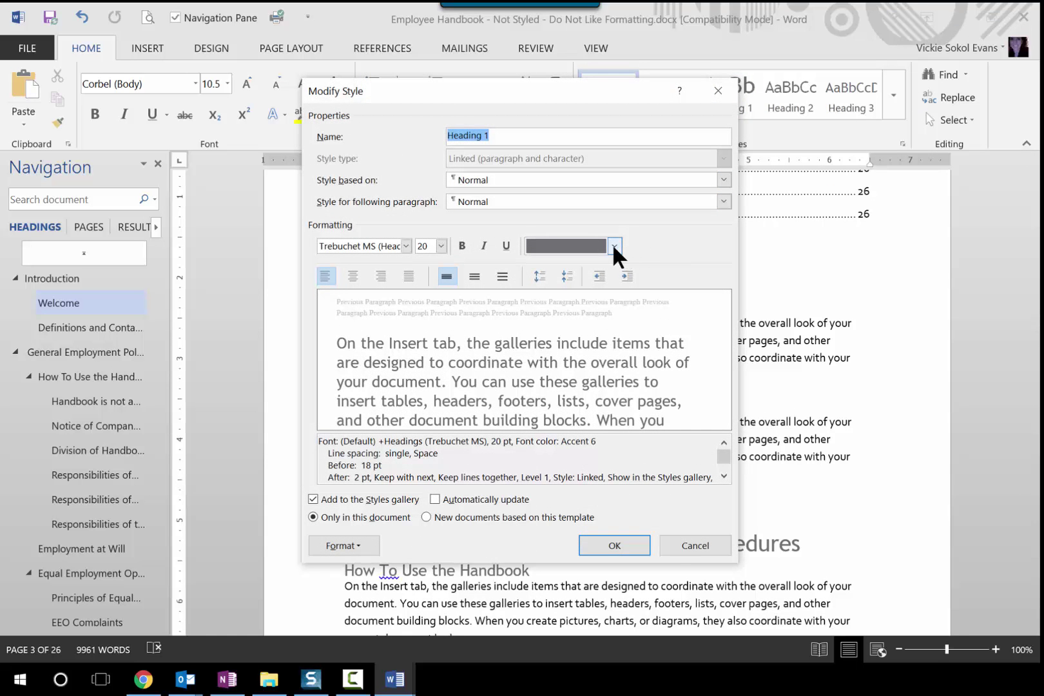
{"action": "left_click", "coordinate": [614, 245]}
{"action": "left_click", "coordinate": [569, 297]}
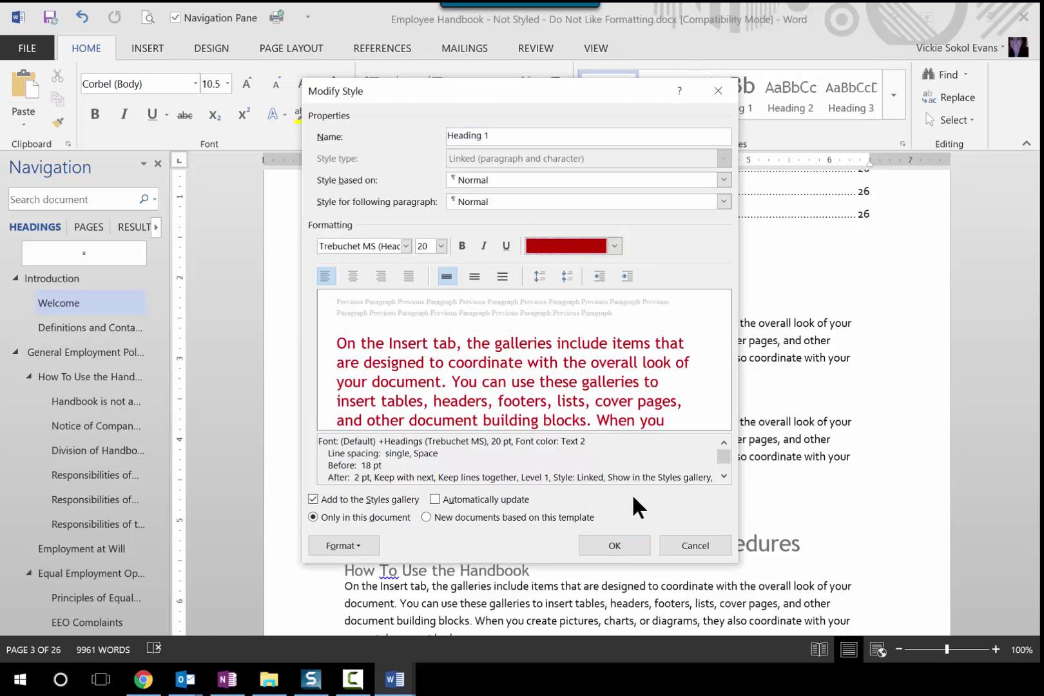
{"action": "key", "text": "Return"}
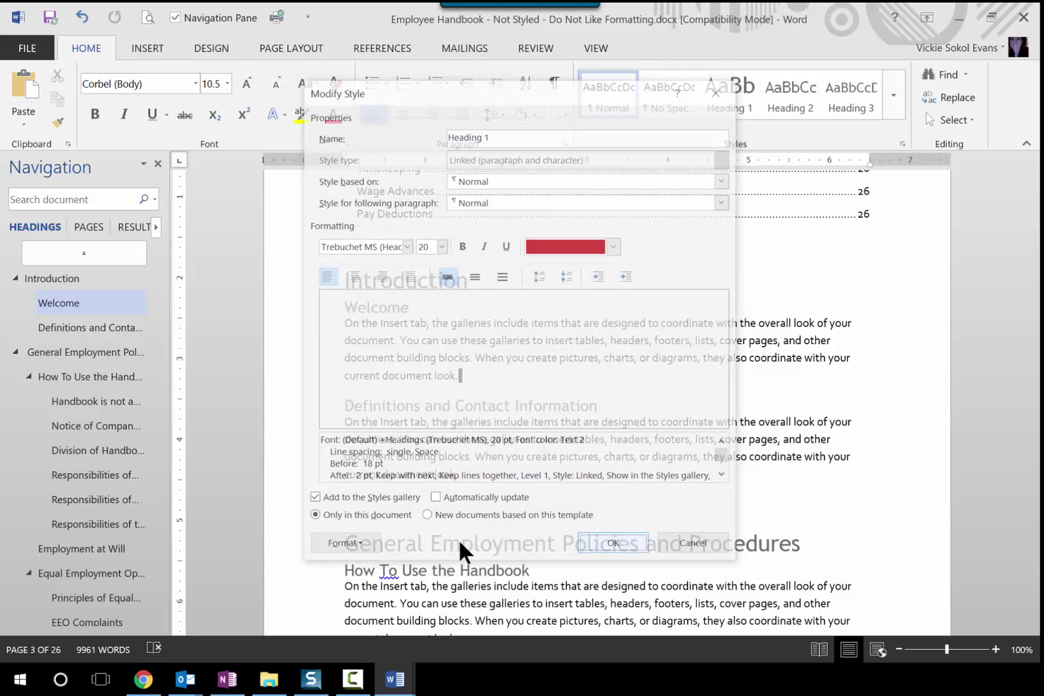
{"action": "scroll", "coordinate": [706, 401], "scroll_direction": "down", "scroll_amount": 3}
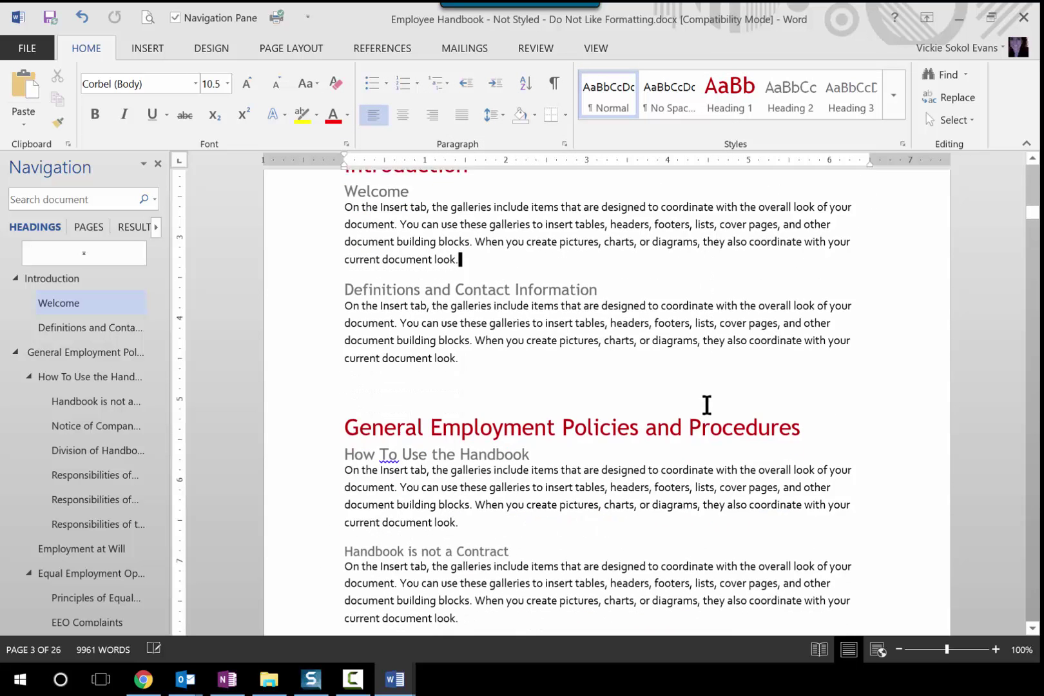
{"action": "scroll", "coordinate": [728, 462], "scroll_direction": "up", "scroll_amount": 2}
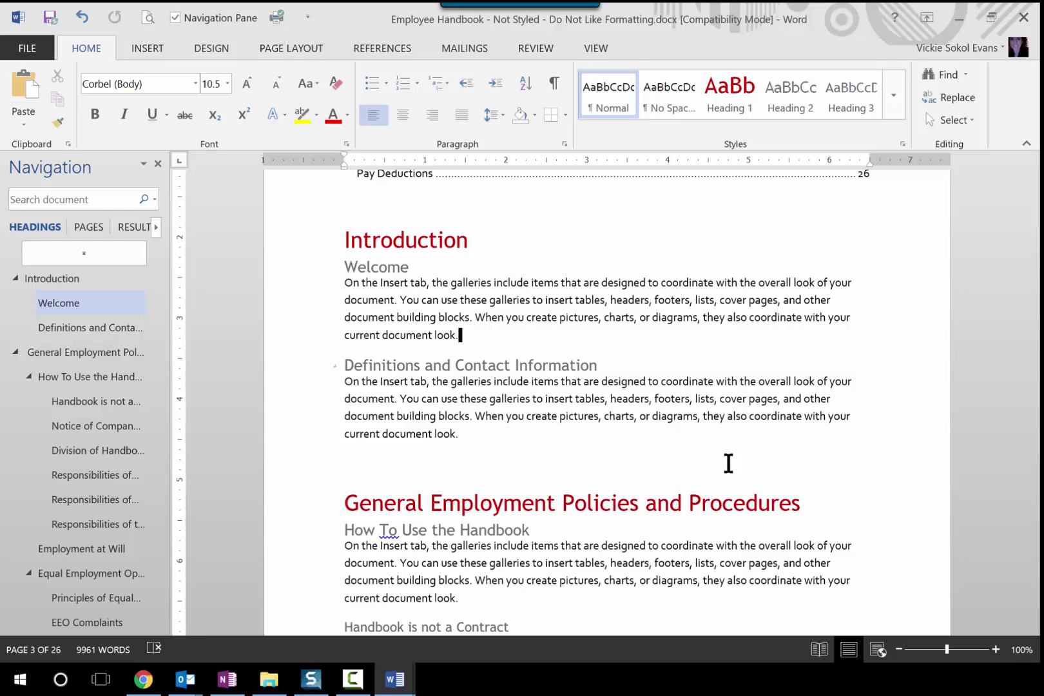
Switch to the document "Employee Handbook - Not Styled - Like Formatting.docx" and place the cursor on the blank line above "Introduction"
{"action": "left_click", "coordinate": [523, 458]}
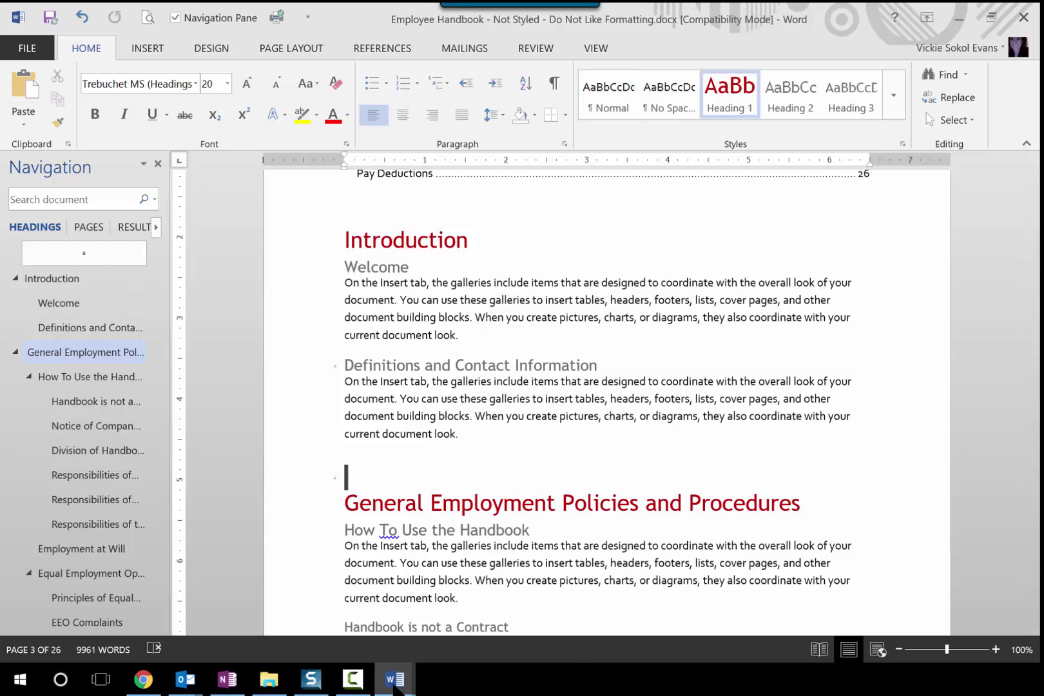
{"action": "mouse_move", "coordinate": [398, 683]}
{"action": "left_click", "coordinate": [464, 609]}
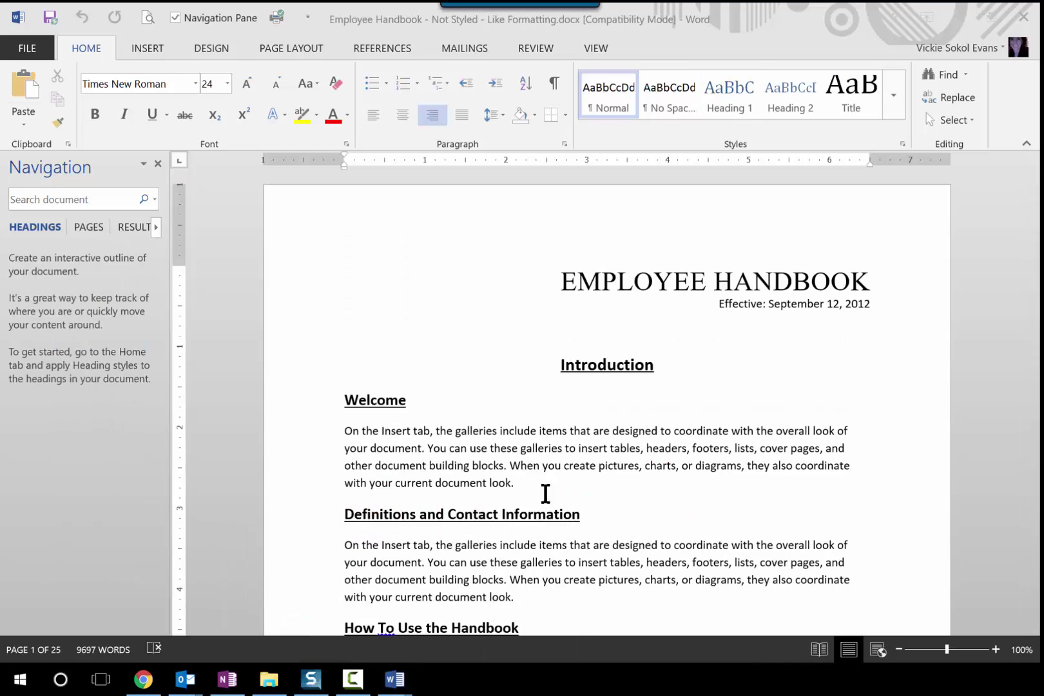
{"action": "left_click", "coordinate": [385, 287]}
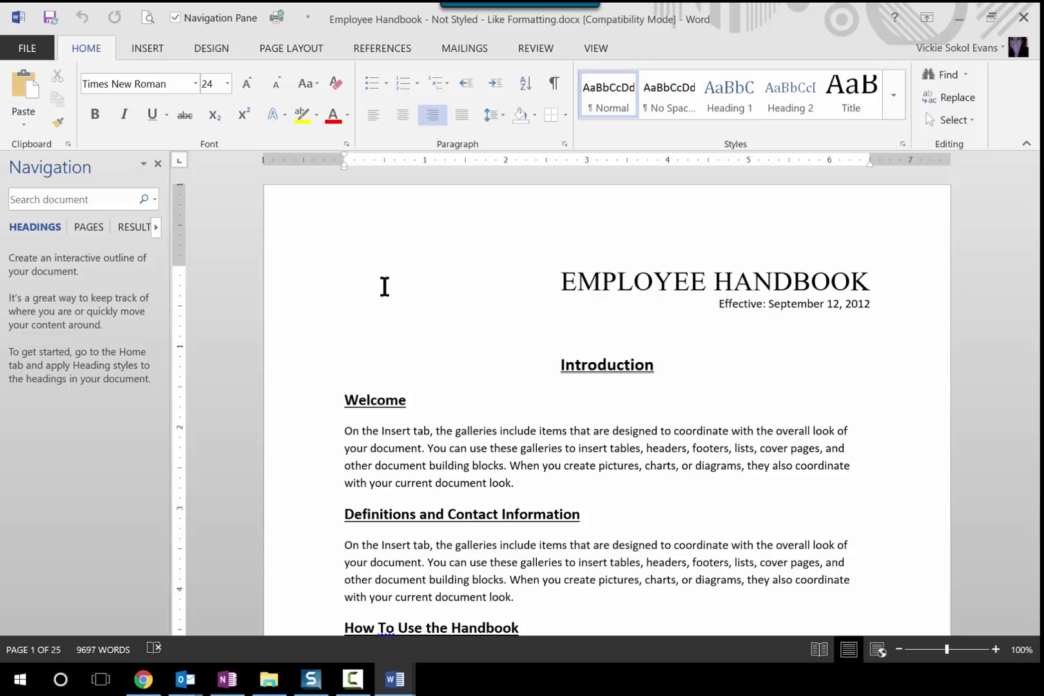
{"action": "left_click", "coordinate": [556, 341]}
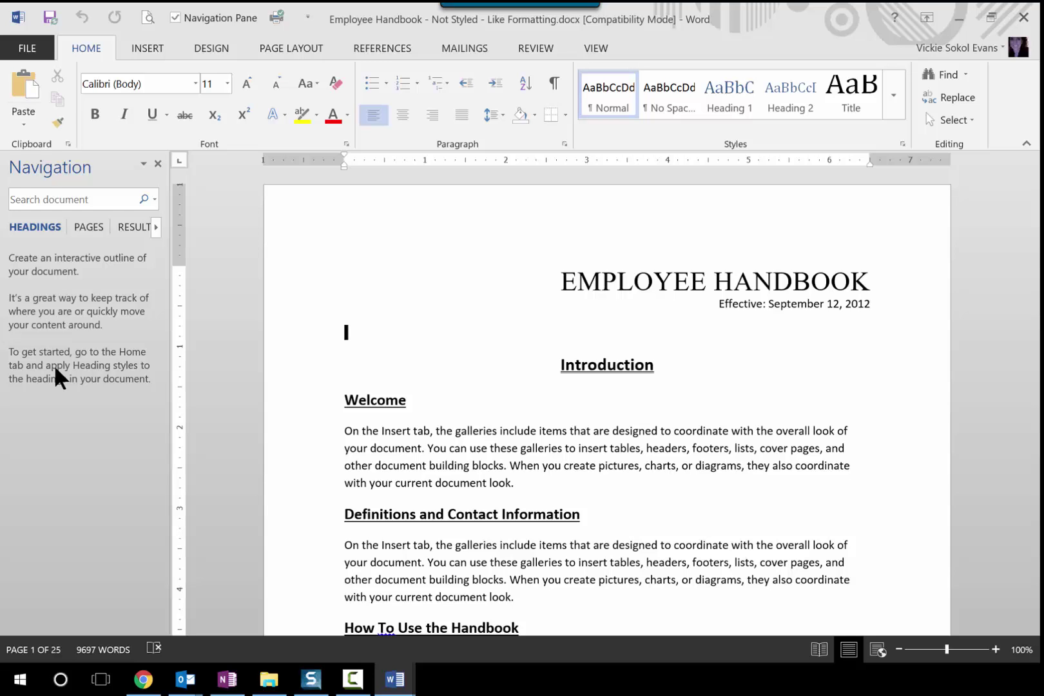
Update the Title style to match the existing formatting of the "EMPLOYEE HANDBOOK" line
{"action": "left_click", "coordinate": [675, 282]}
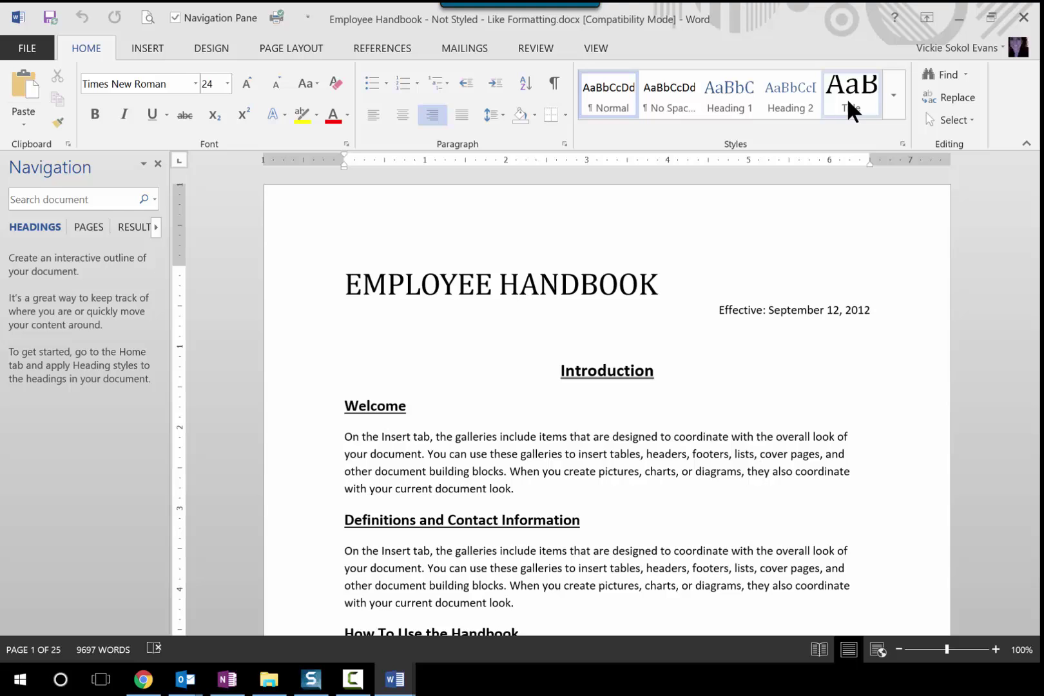
{"action": "right_click", "coordinate": [673, 107]}
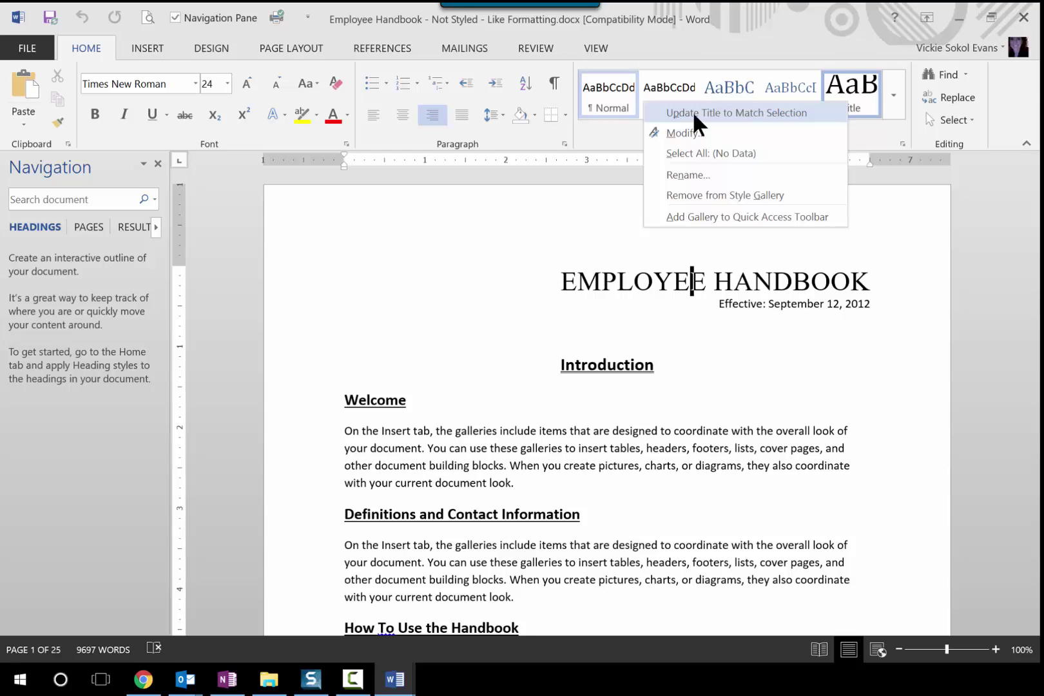
{"action": "left_click", "coordinate": [692, 113]}
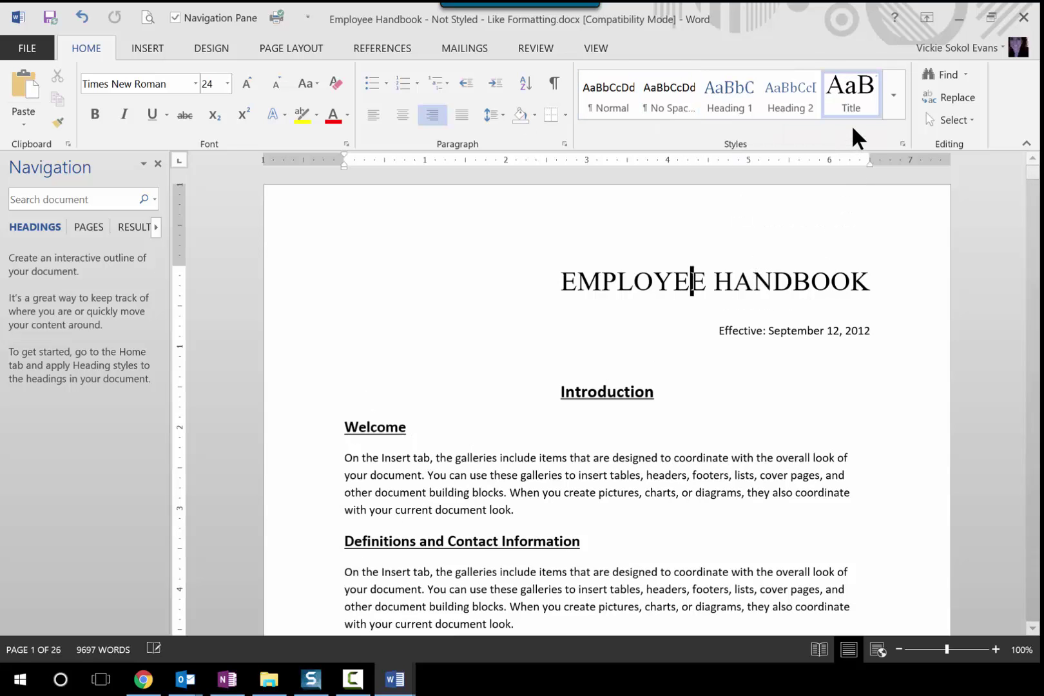
Update the Subtitle style to match the existing formatting of the "Effective: September 12, 2012" line
{"action": "left_click", "coordinate": [792, 332]}
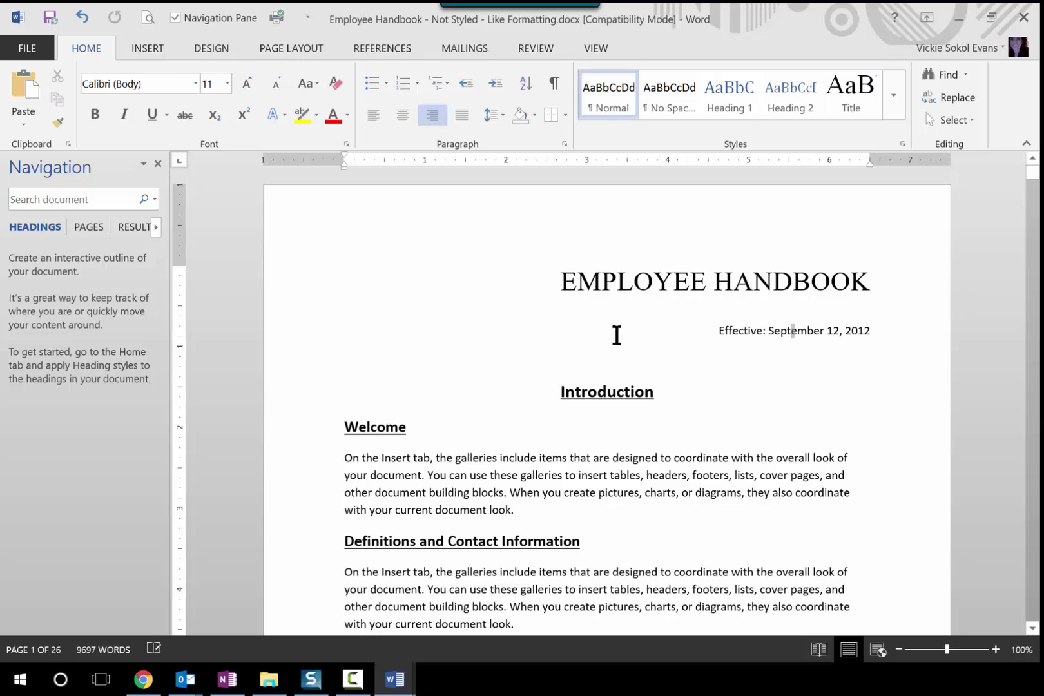
{"action": "left_click", "coordinate": [893, 96]}
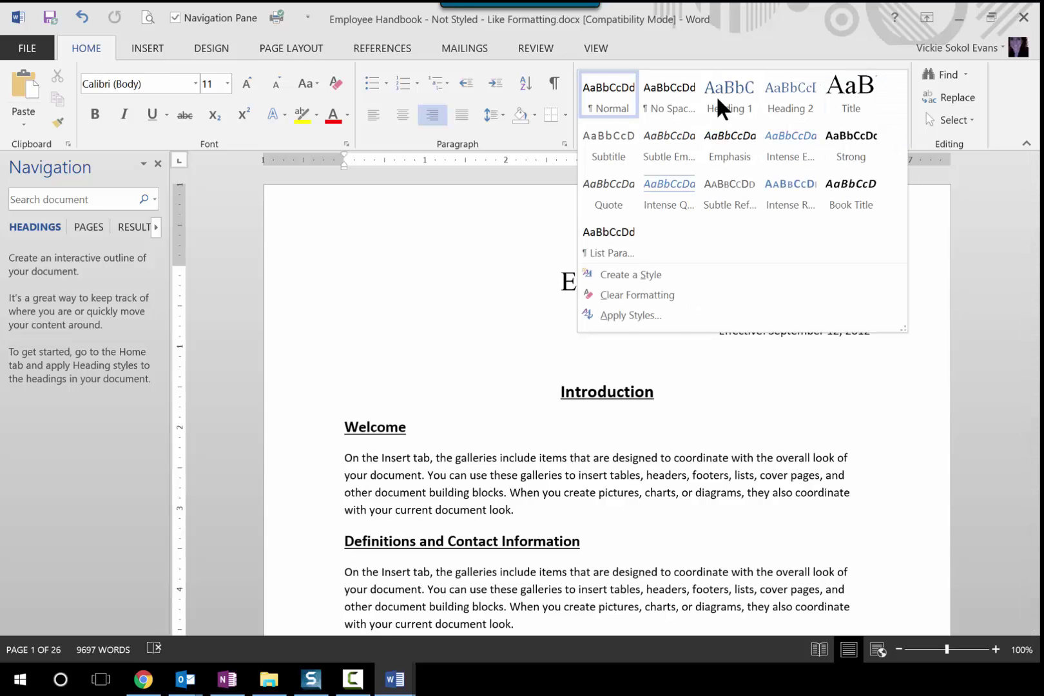
{"action": "key", "text": "shift+F10"}
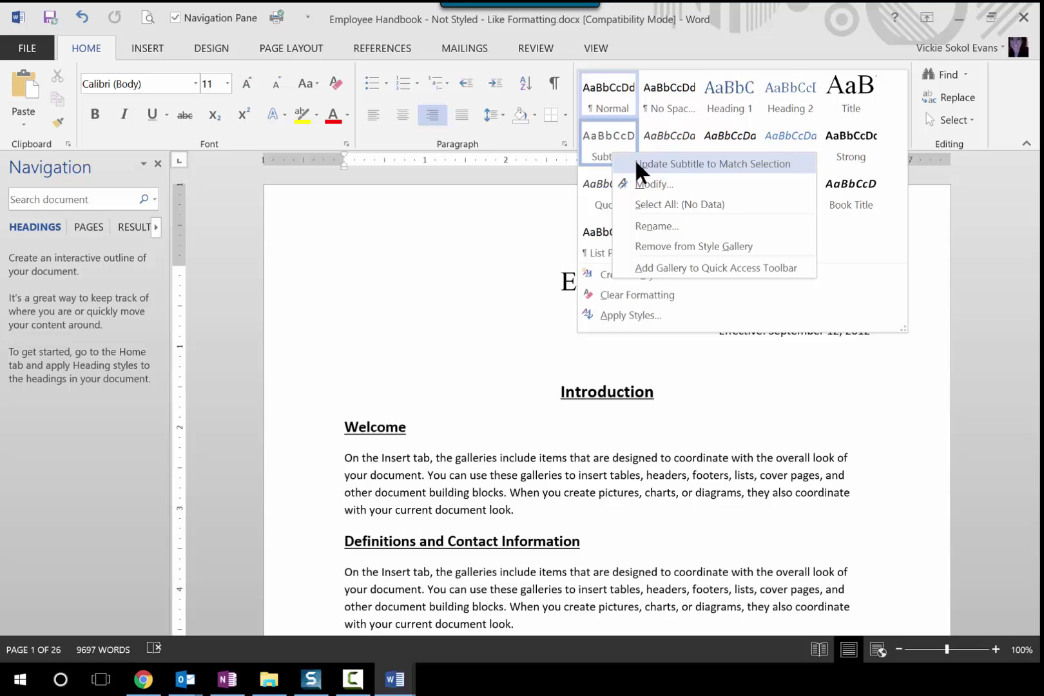
{"action": "left_click", "coordinate": [461, 168]}
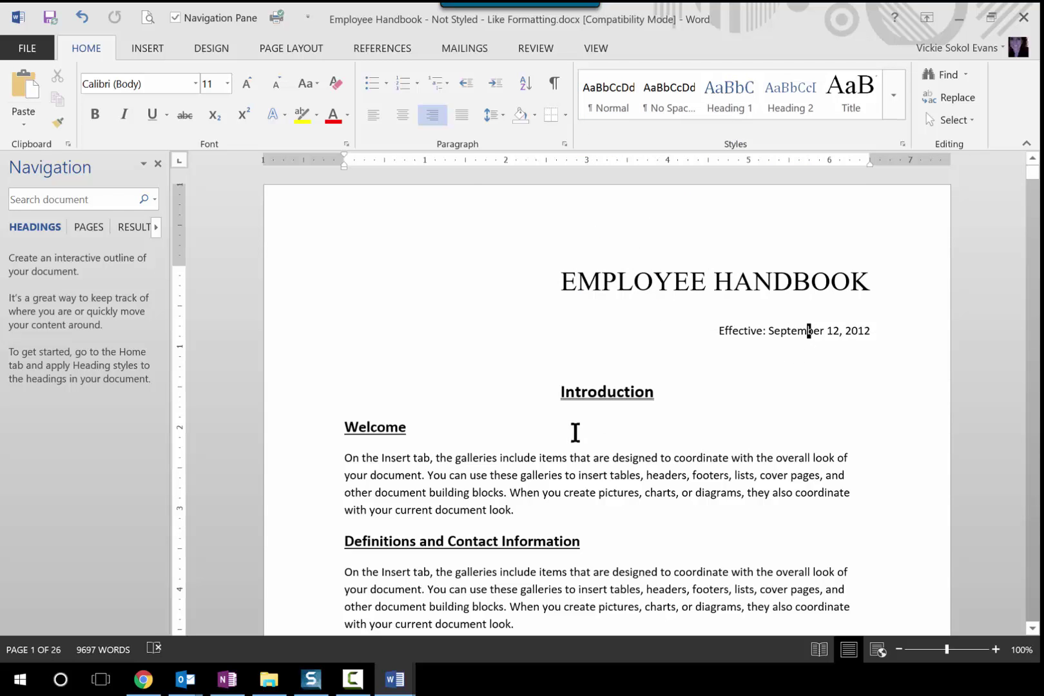
Select all text formatted like the "Introduction" heading and update the Heading 1 style to match that selection
{"action": "left_click", "coordinate": [608, 393]}
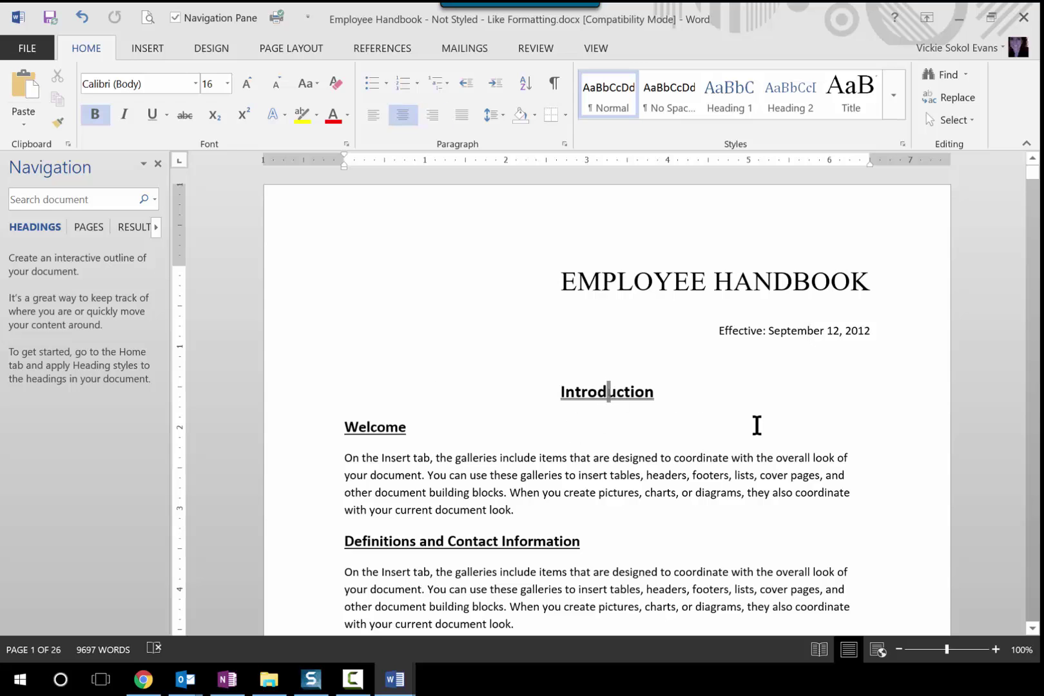
{"action": "scroll", "coordinate": [757, 425], "scroll_direction": "down", "scroll_amount": 2}
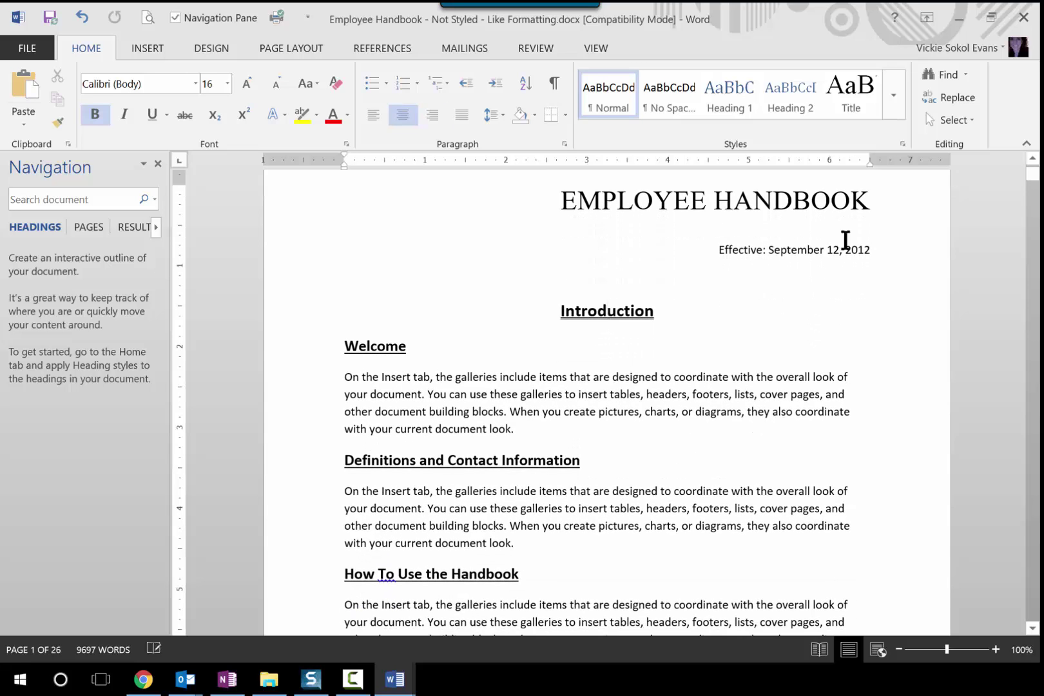
{"action": "left_click", "coordinate": [947, 119]}
{"action": "left_click", "coordinate": [776, 182]}
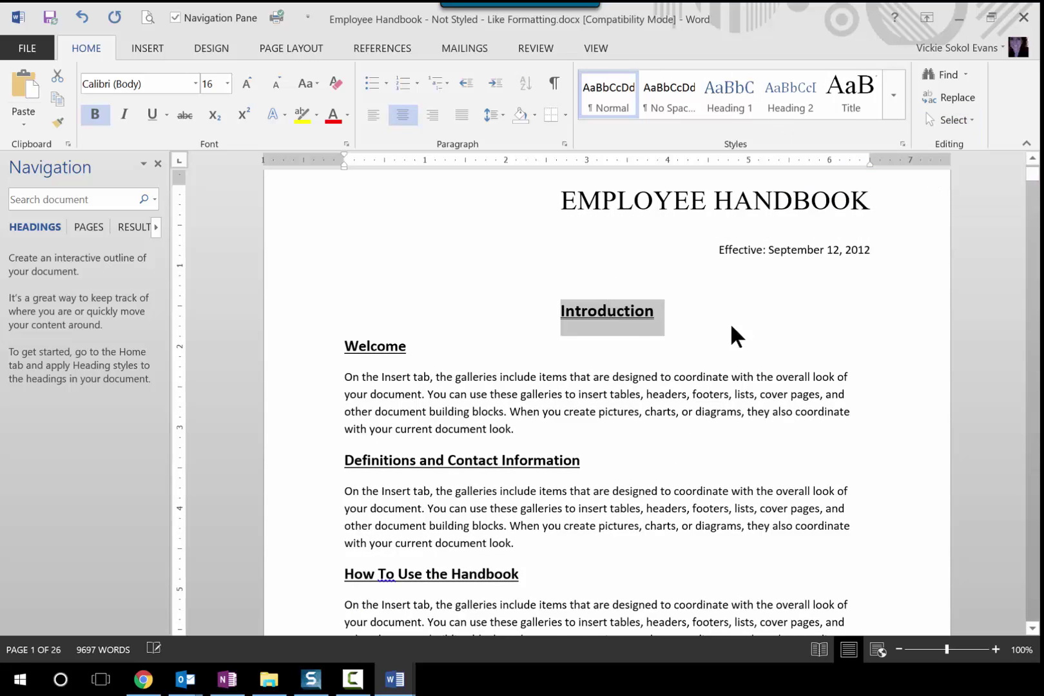
{"action": "scroll", "coordinate": [749, 330], "scroll_direction": "down", "scroll_amount": 2}
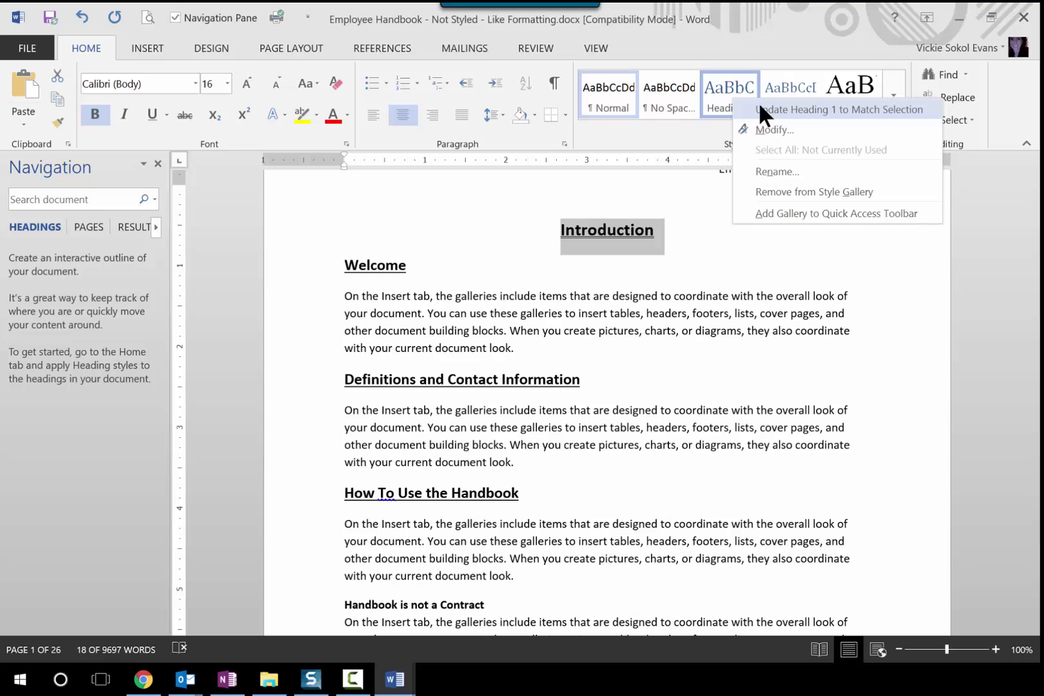
{"action": "key", "text": "Return"}
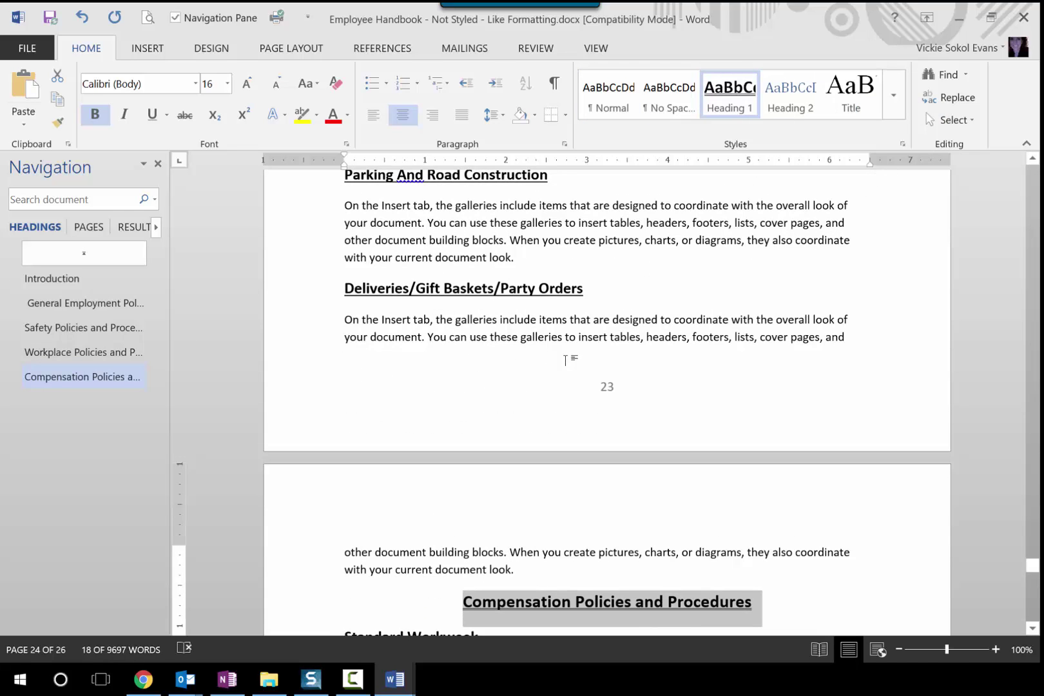
Select all text formatted like the "Standard Workweek" subheading and update the Heading 2 style to match it
{"action": "scroll", "coordinate": [566, 356], "scroll_direction": "down", "scroll_amount": 3}
{"action": "left_click", "coordinate": [404, 477]}
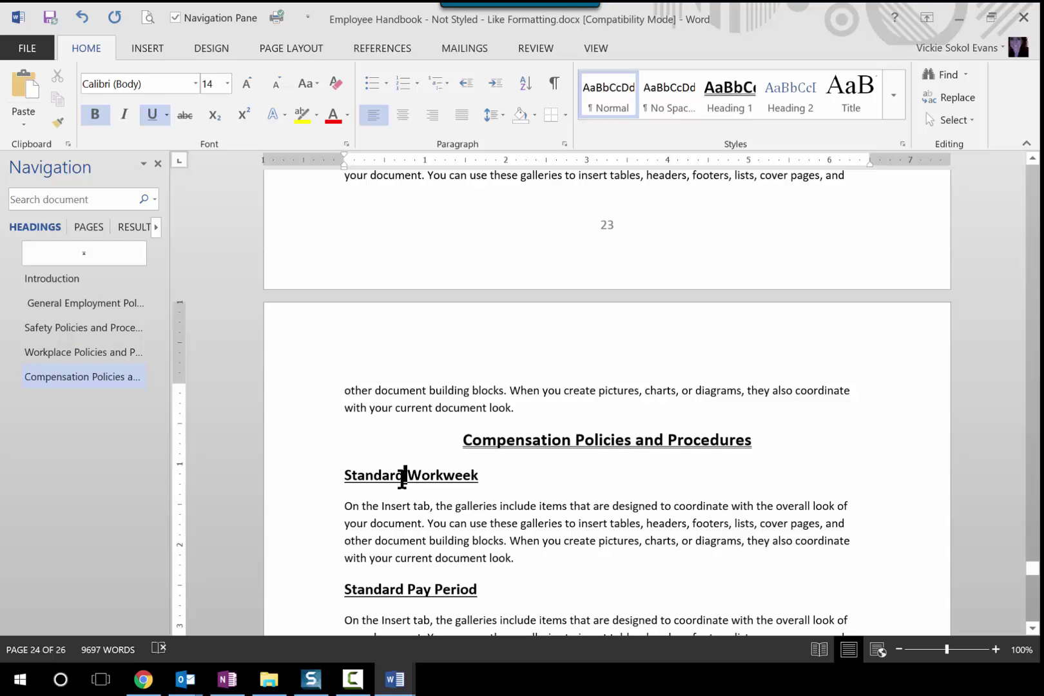
{"action": "left_click", "coordinate": [951, 120]}
{"action": "left_click", "coordinate": [944, 189]}
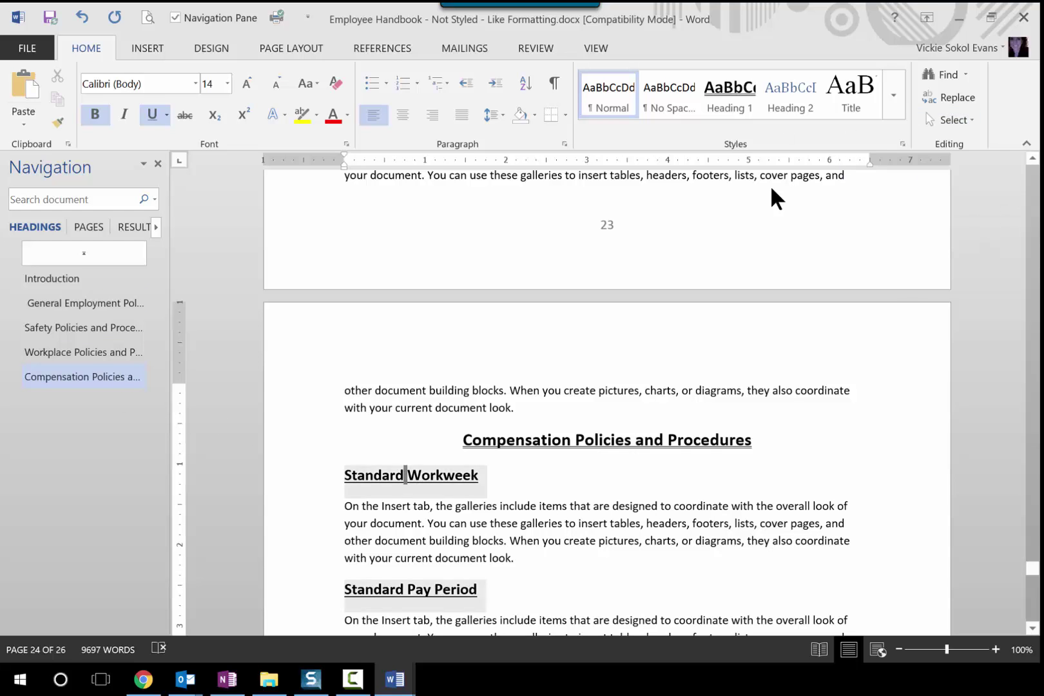
{"action": "right_click", "coordinate": [792, 94]}
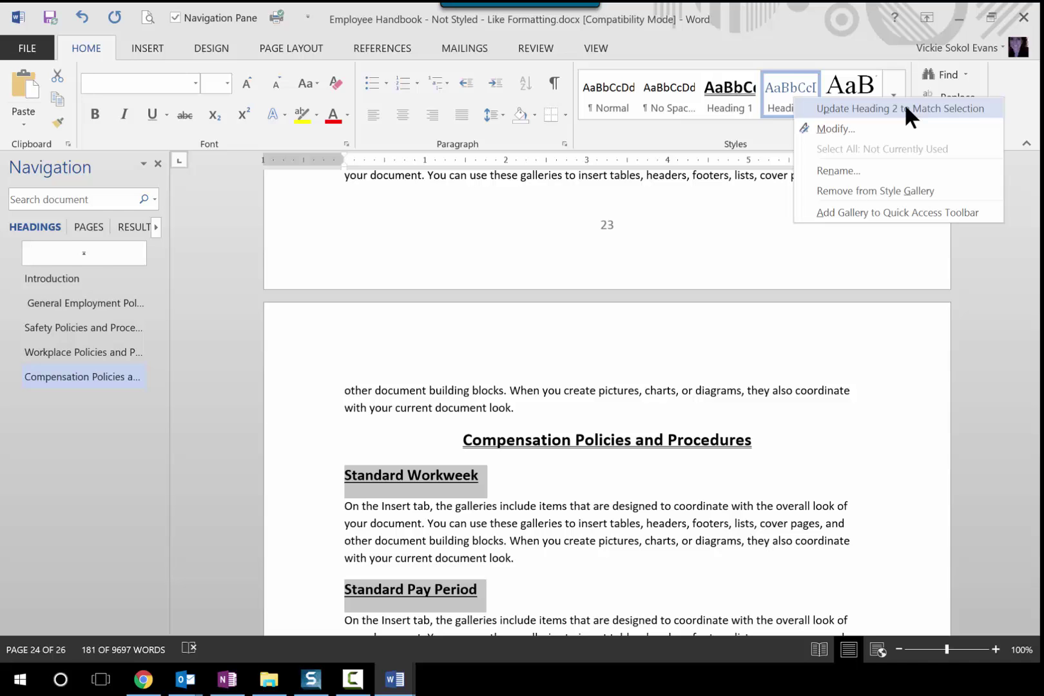
{"action": "key", "text": "Return"}
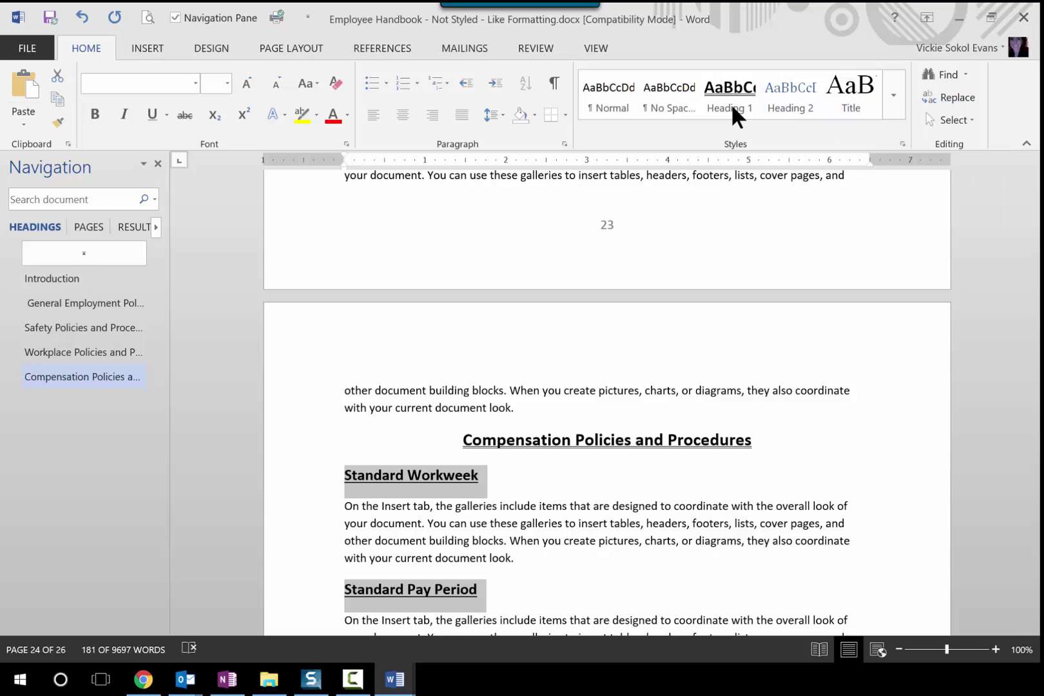
Select all text formatted like the bold "Disciplinary Action" subheading and update the Heading 3 style to match it
{"action": "scroll", "coordinate": [862, 276], "scroll_direction": "down", "scroll_amount": 10}
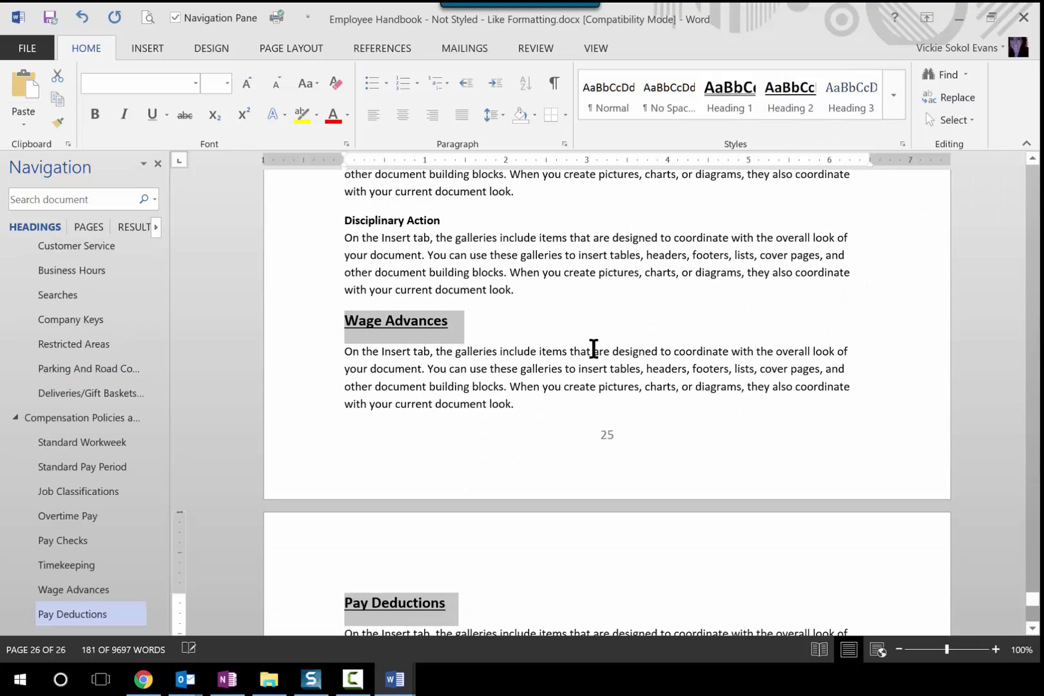
{"action": "left_click", "coordinate": [395, 222]}
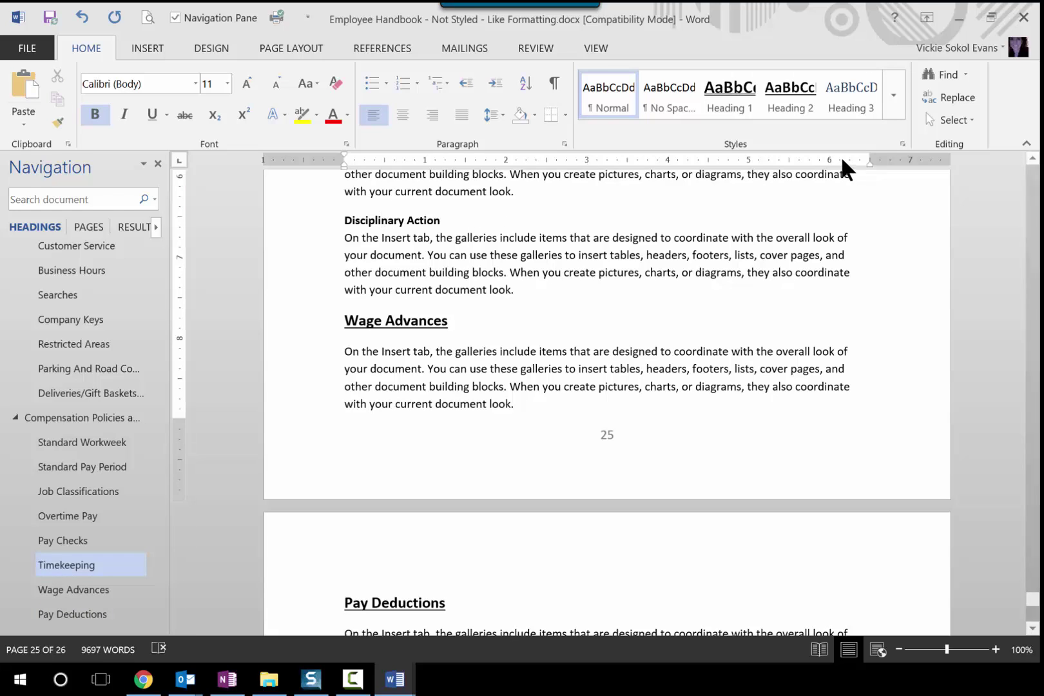
{"action": "left_click", "coordinate": [948, 120]}
{"action": "left_click", "coordinate": [958, 183]}
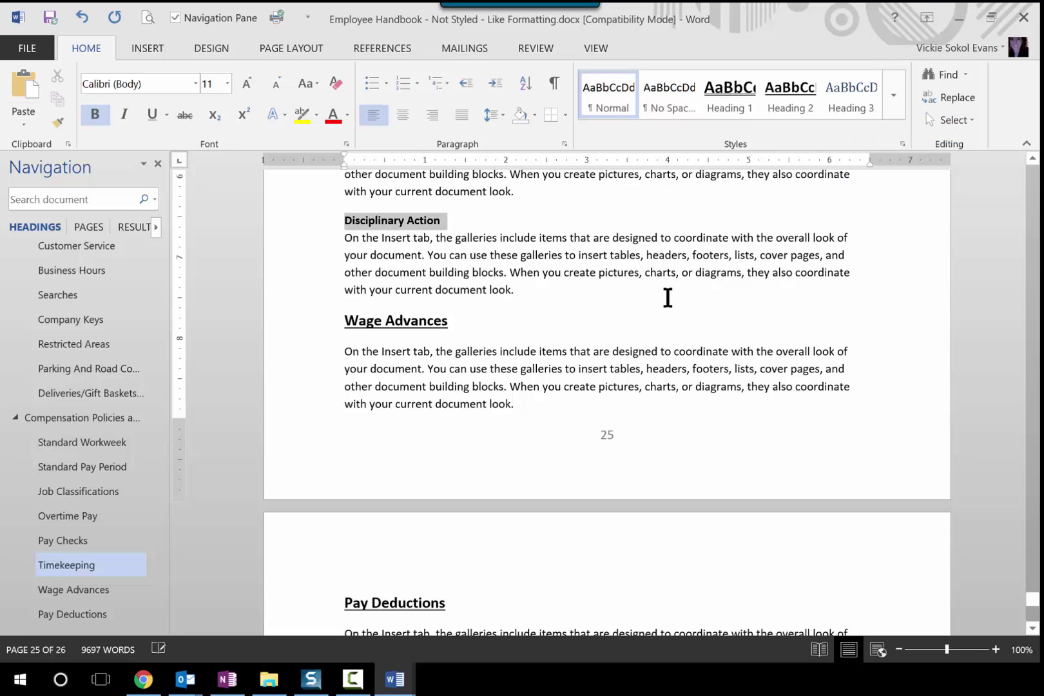
{"action": "scroll", "coordinate": [691, 308], "scroll_direction": "up", "scroll_amount": 1}
{"action": "scroll", "coordinate": [691, 308], "scroll_direction": "up", "scroll_amount": 2}
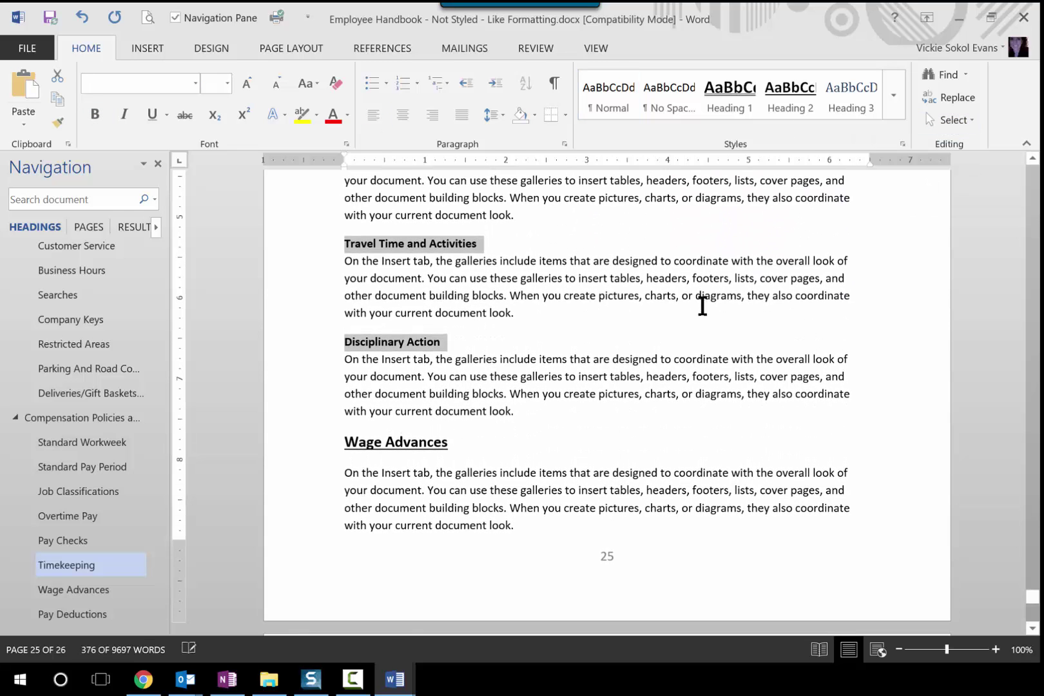
{"action": "right_click", "coordinate": [849, 97]}
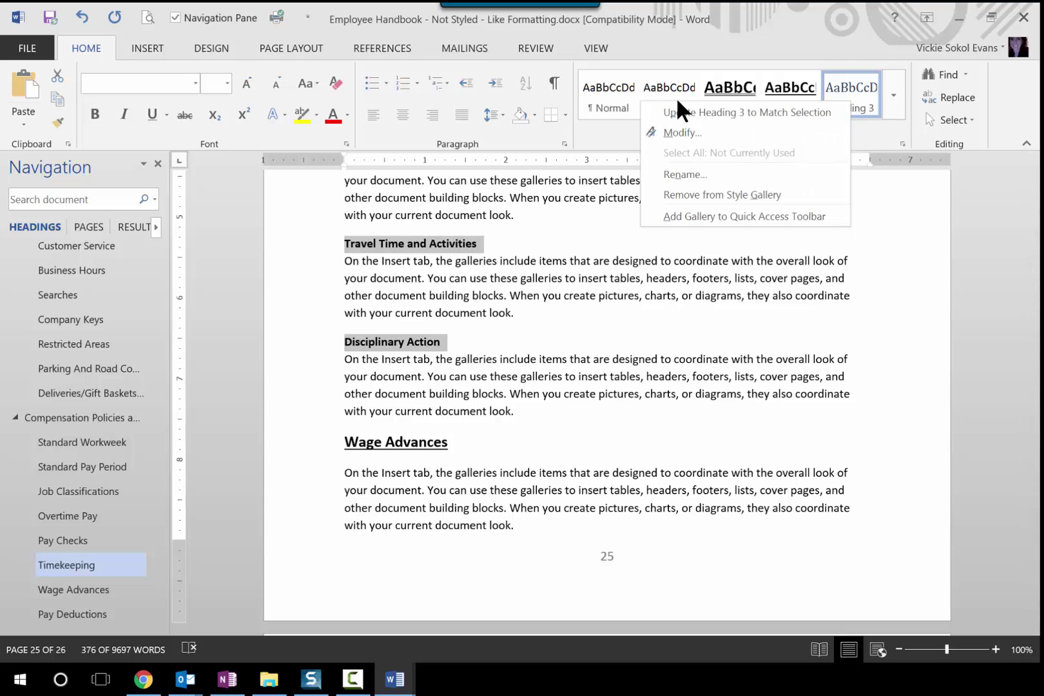
{"action": "left_click", "coordinate": [745, 115]}
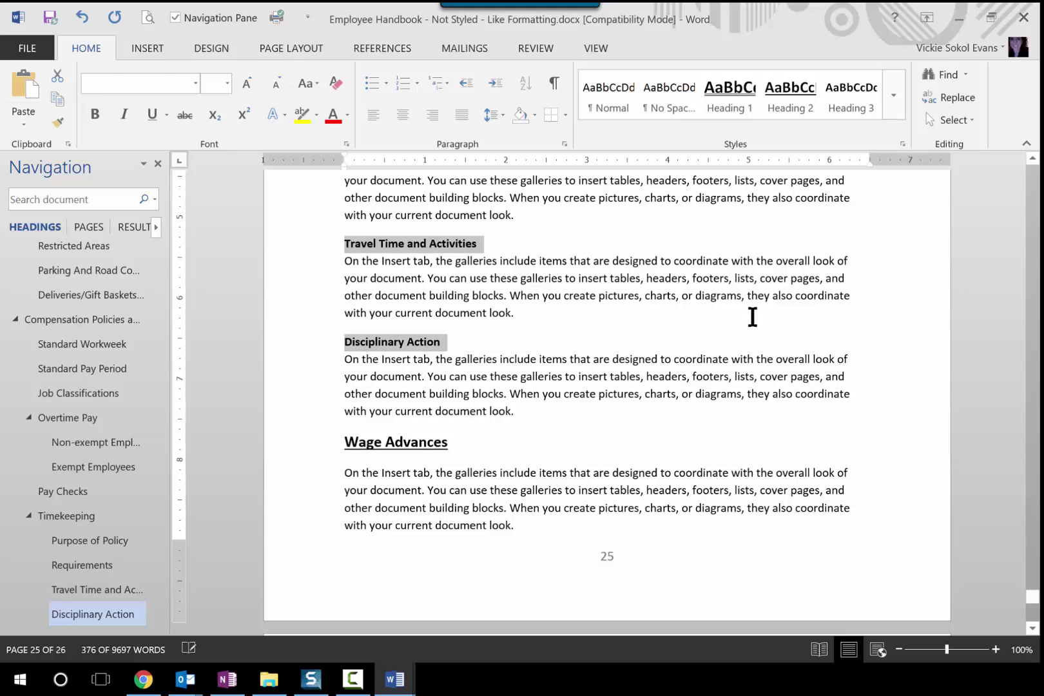
Return to the start of the document and insert a custom table of contents showing 1 heading level
{"action": "key", "text": "ctrl+Home"}
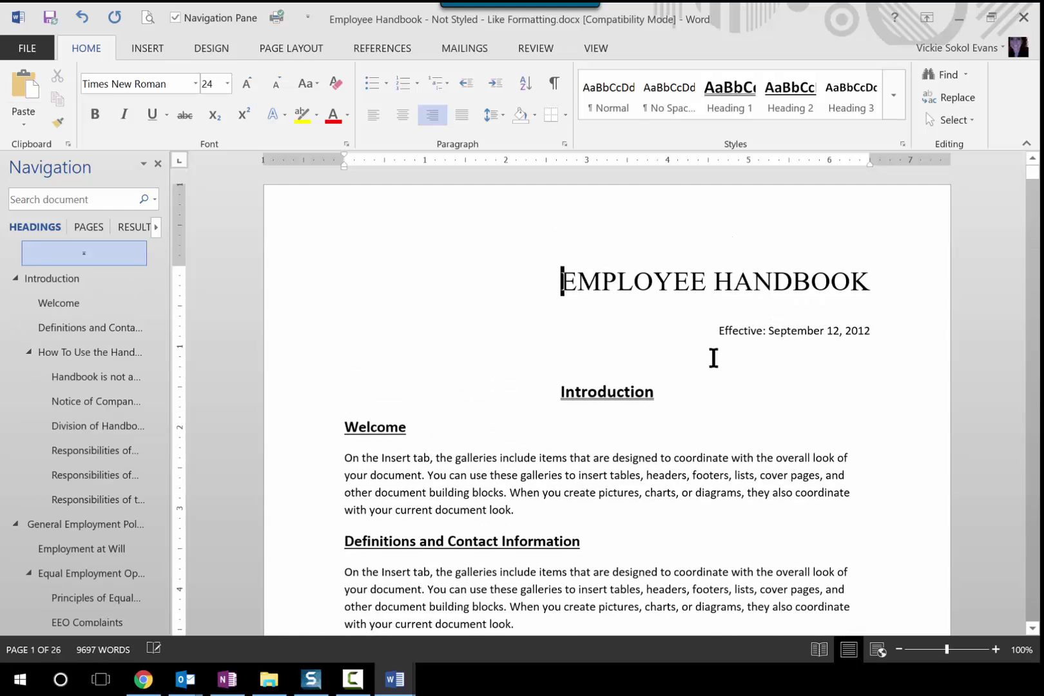
{"action": "left_click", "coordinate": [381, 48]}
{"action": "left_click", "coordinate": [29, 119]}
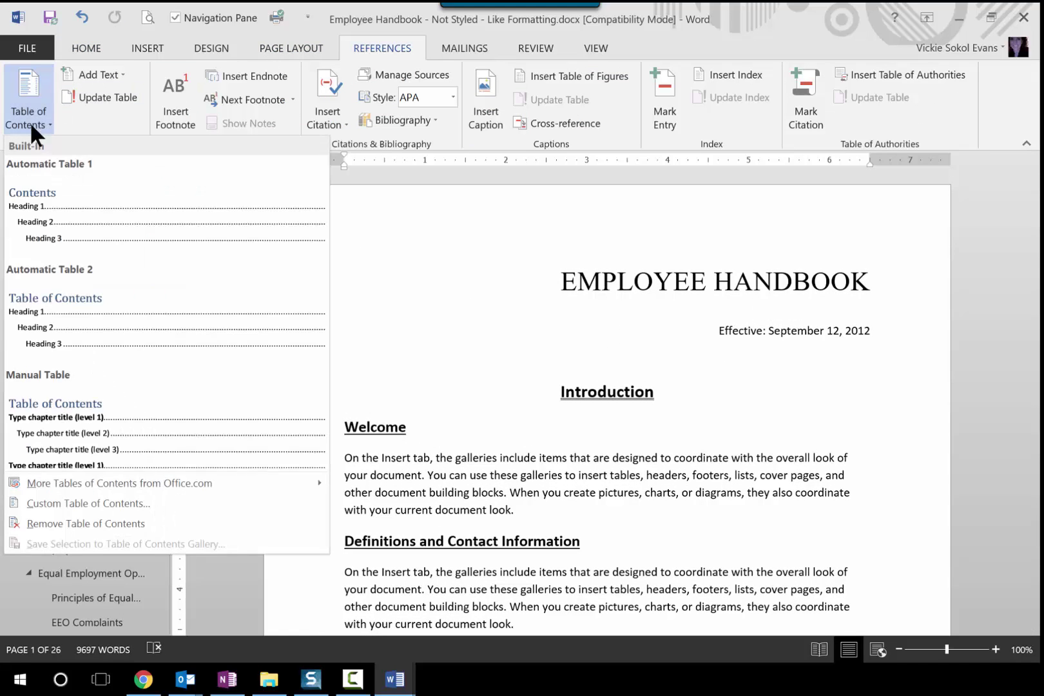
{"action": "left_click", "coordinate": [79, 502]}
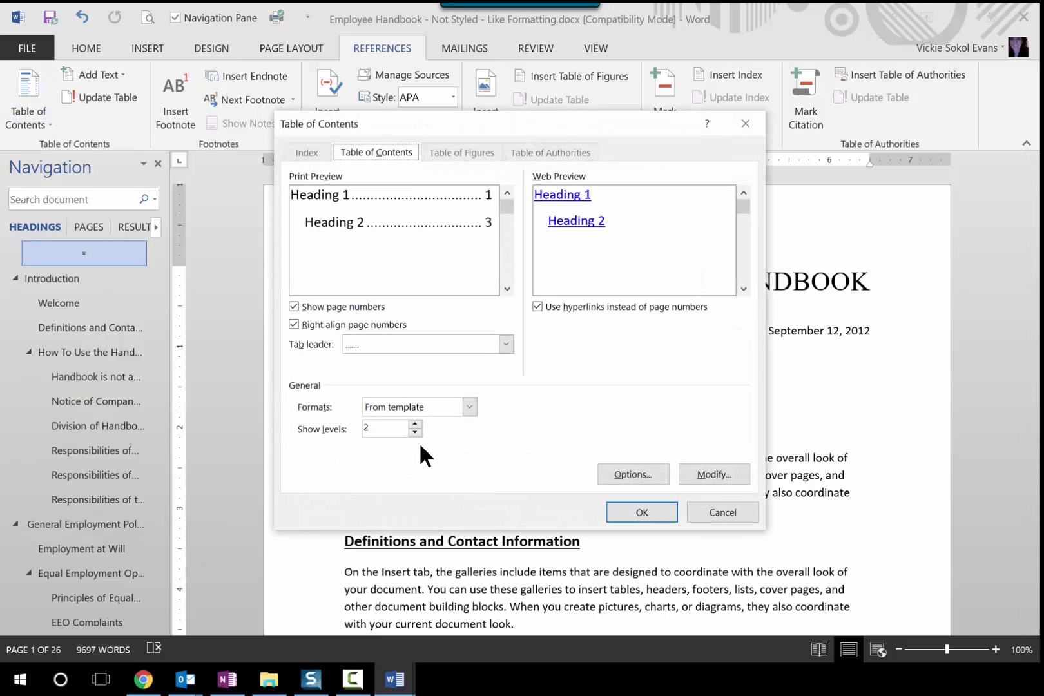
{"action": "left_click", "coordinate": [415, 432]}
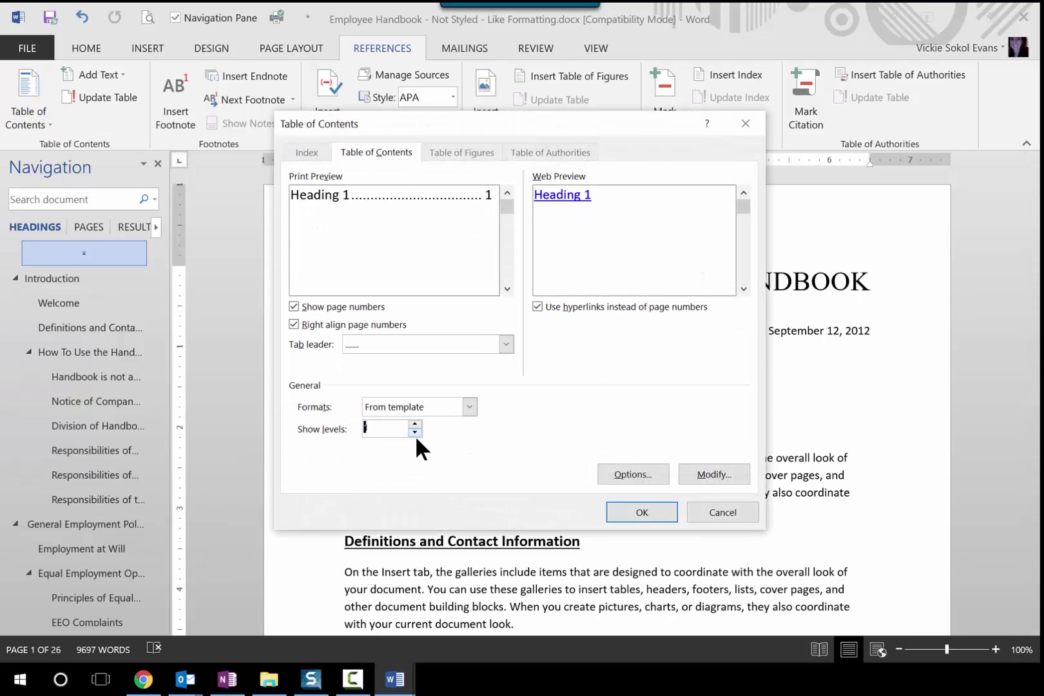
{"action": "left_click", "coordinate": [631, 513]}
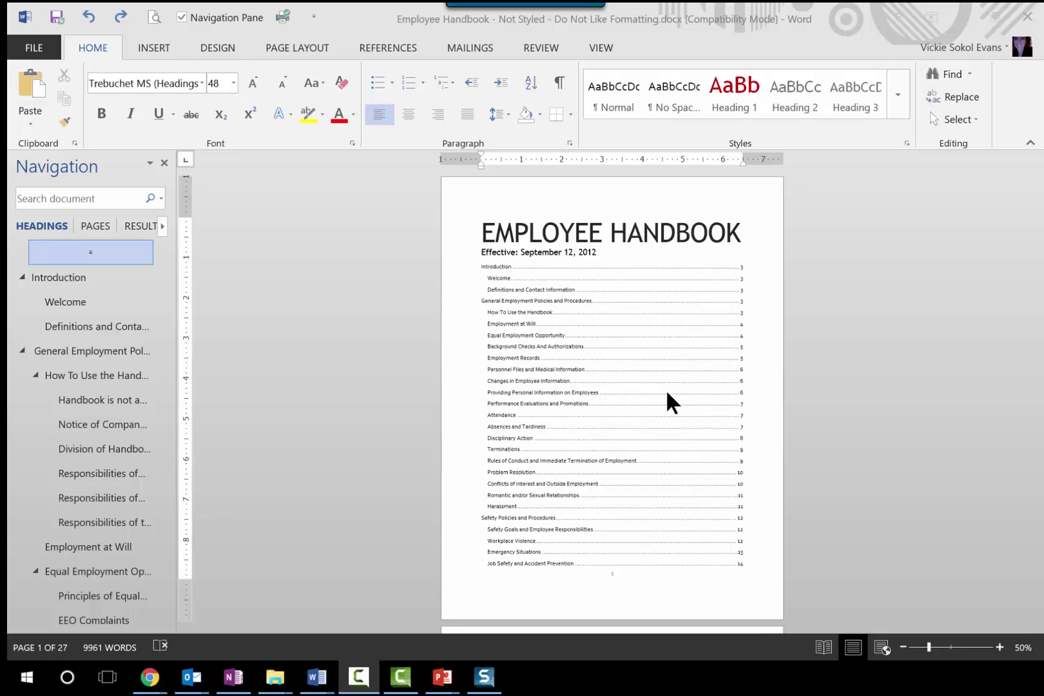
In "Employee Handbook - Not Styled - Do Not Like Formatting.docx", remove the table of contents and delete the empty line above "Introduction"
{"action": "left_click", "coordinate": [312, 232]}
{"action": "left_click", "coordinate": [524, 286]}
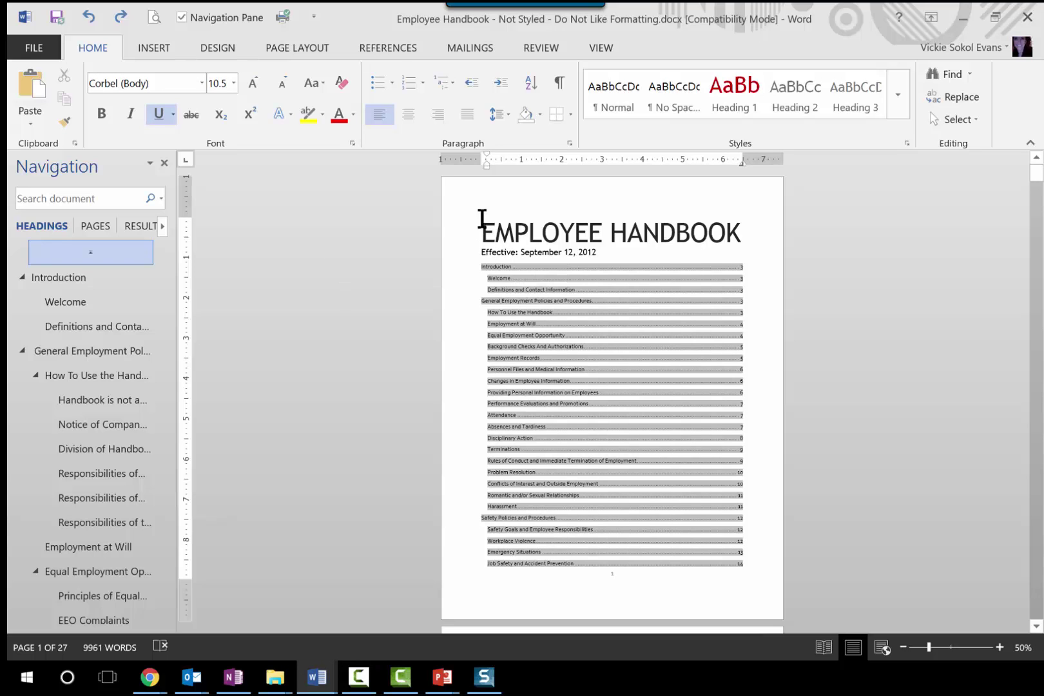
{"action": "left_click", "coordinate": [383, 48]}
{"action": "left_click", "coordinate": [19, 119]}
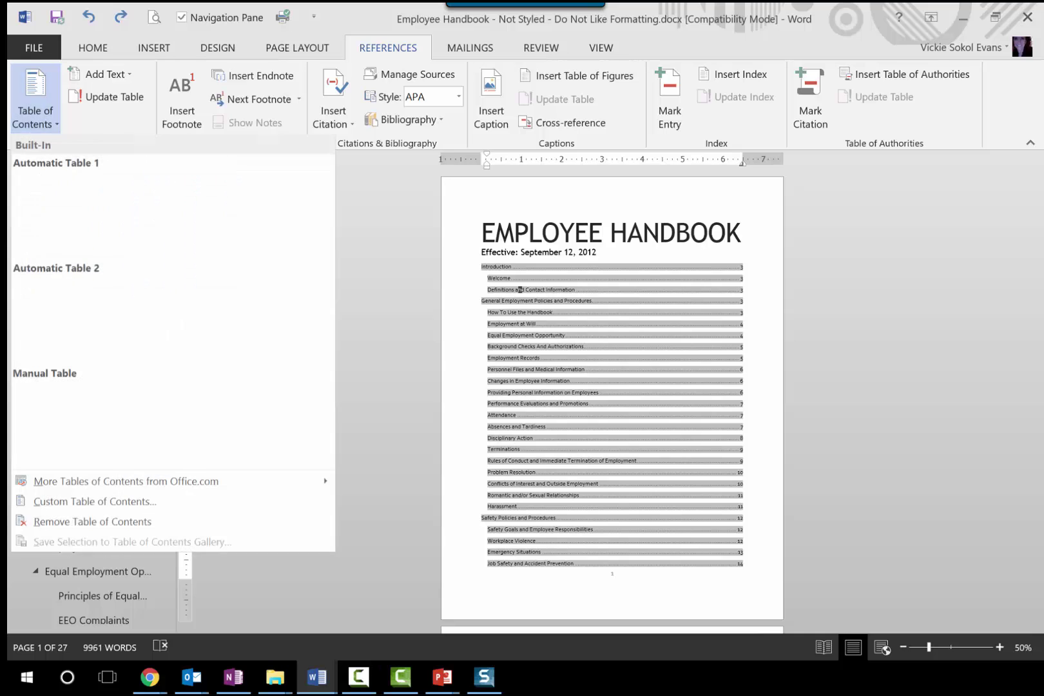
{"action": "left_click", "coordinate": [95, 526]}
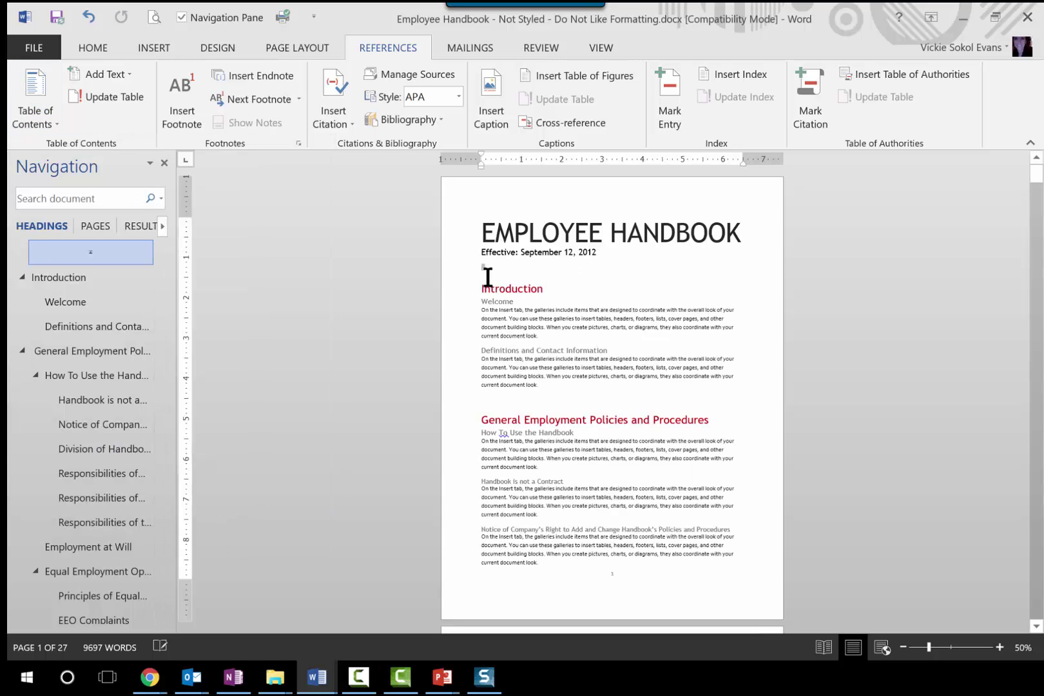
{"action": "key", "text": "Delete"}
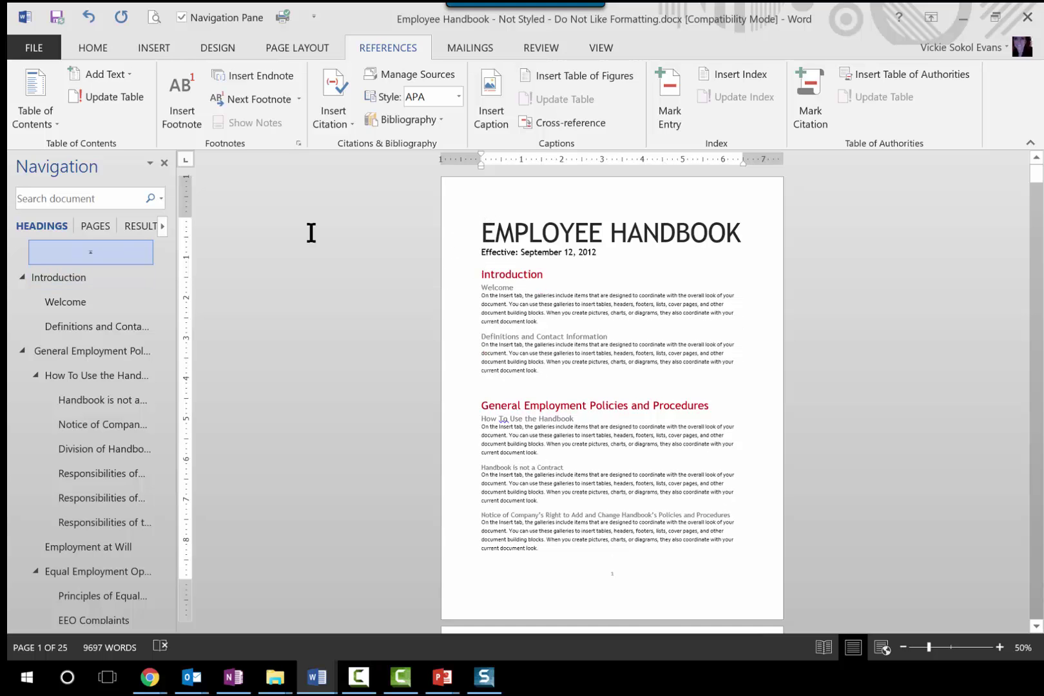
Add an empty line above the "EMPLOYEE HANDBOOK" title and insert the first Google logo from a Bing image search for "google logo" there
{"action": "key", "text": "ctrl+z"}
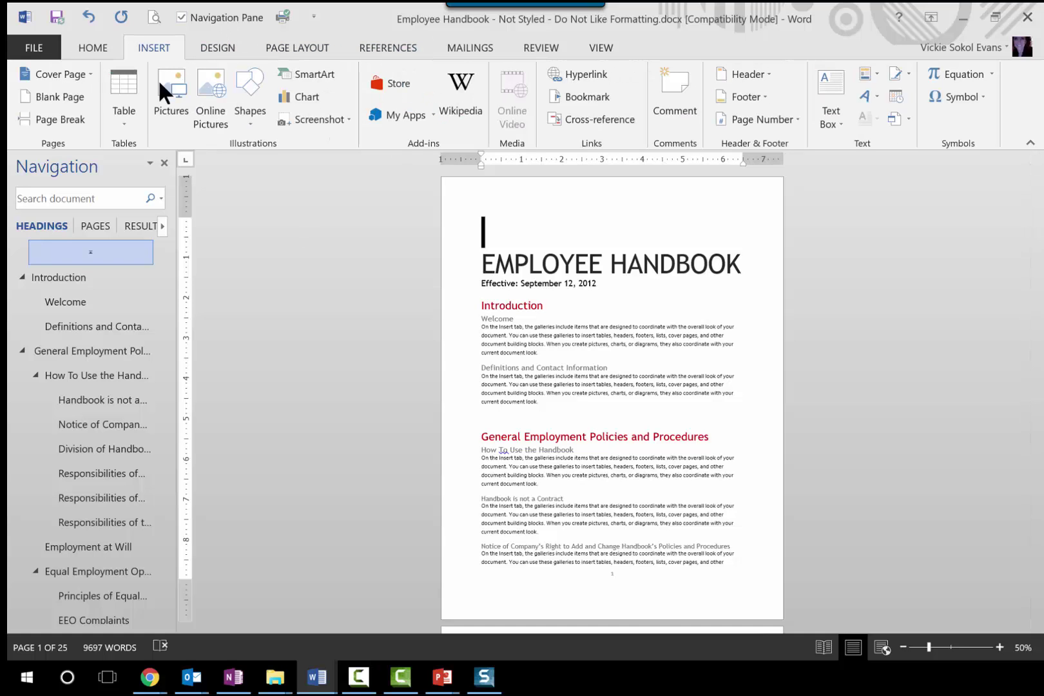
{"action": "left_click", "coordinate": [210, 114]}
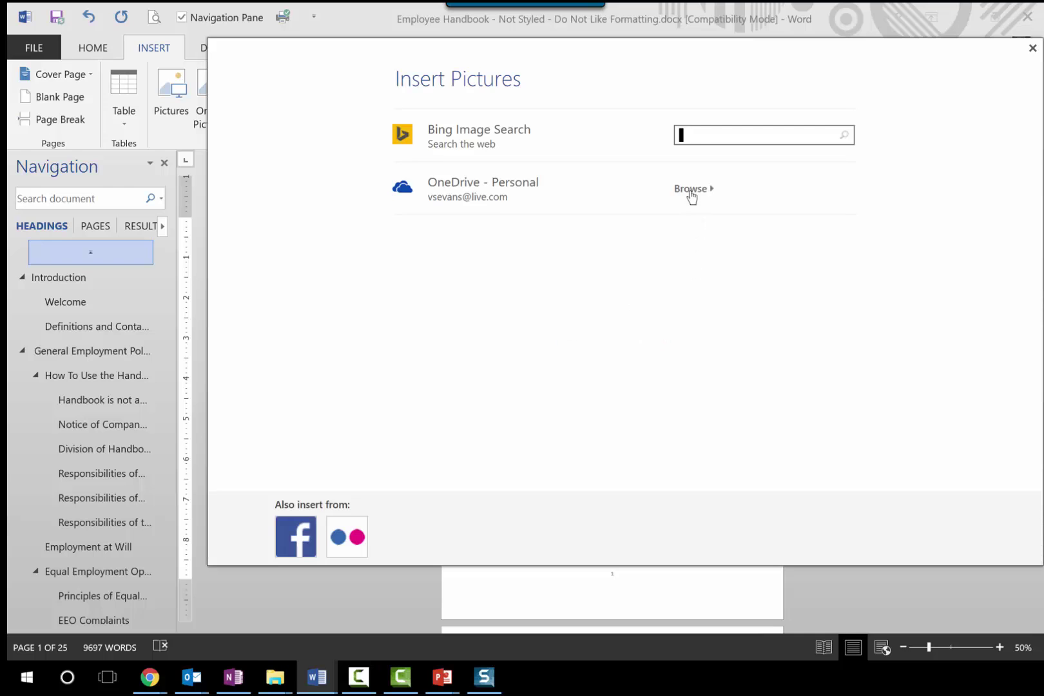
{"action": "type", "text": "google logo"}
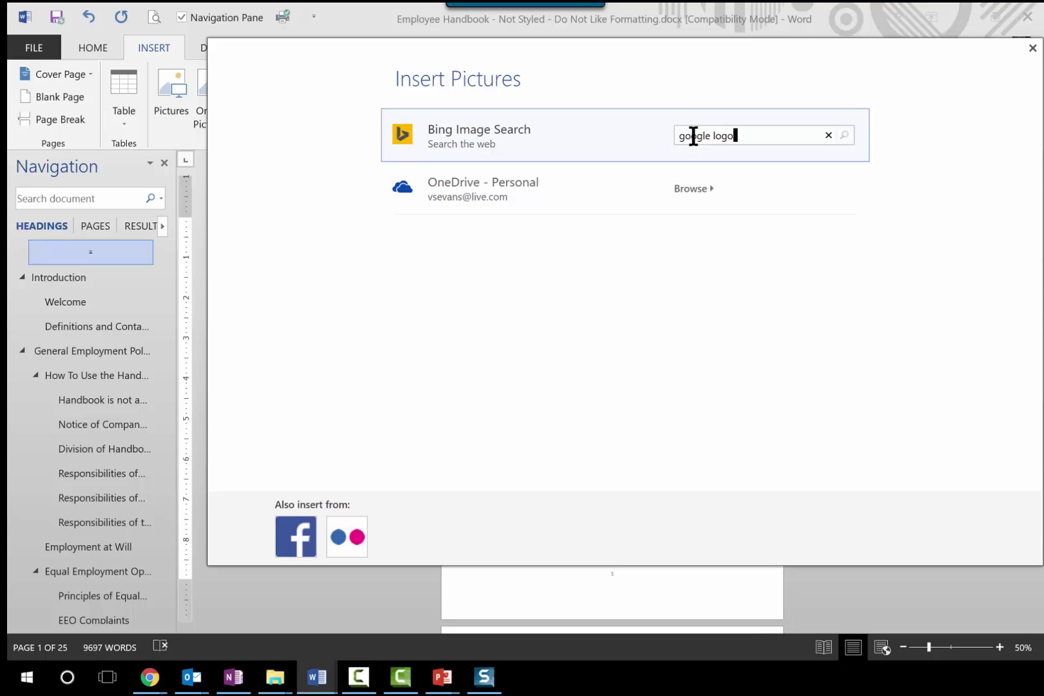
{"action": "key", "text": "Return"}
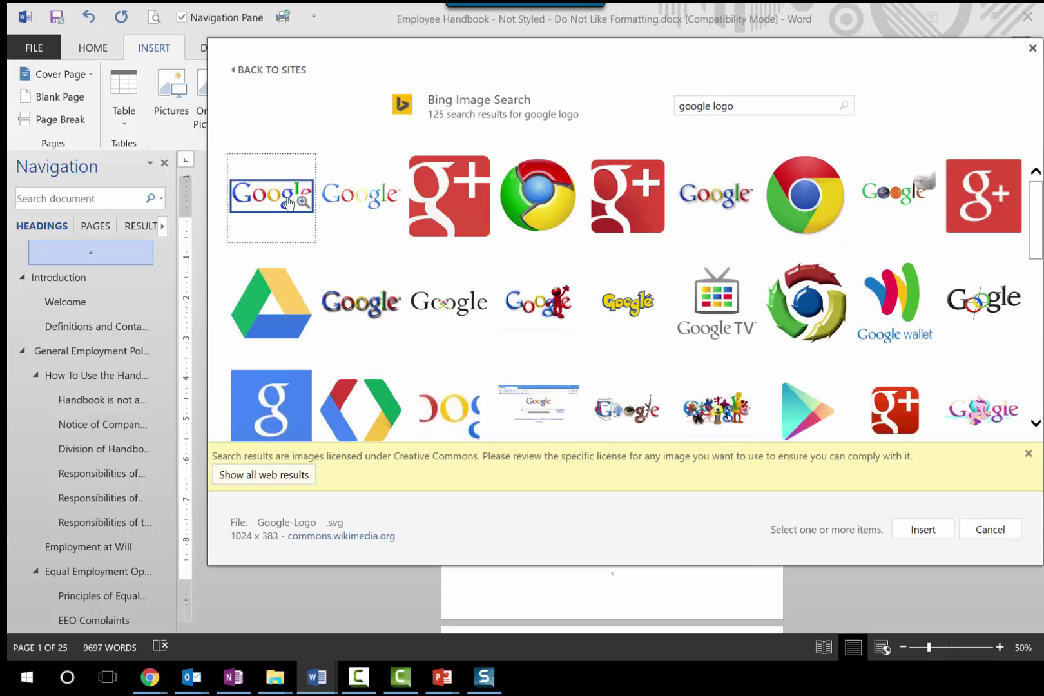
{"action": "left_click", "coordinate": [272, 205]}
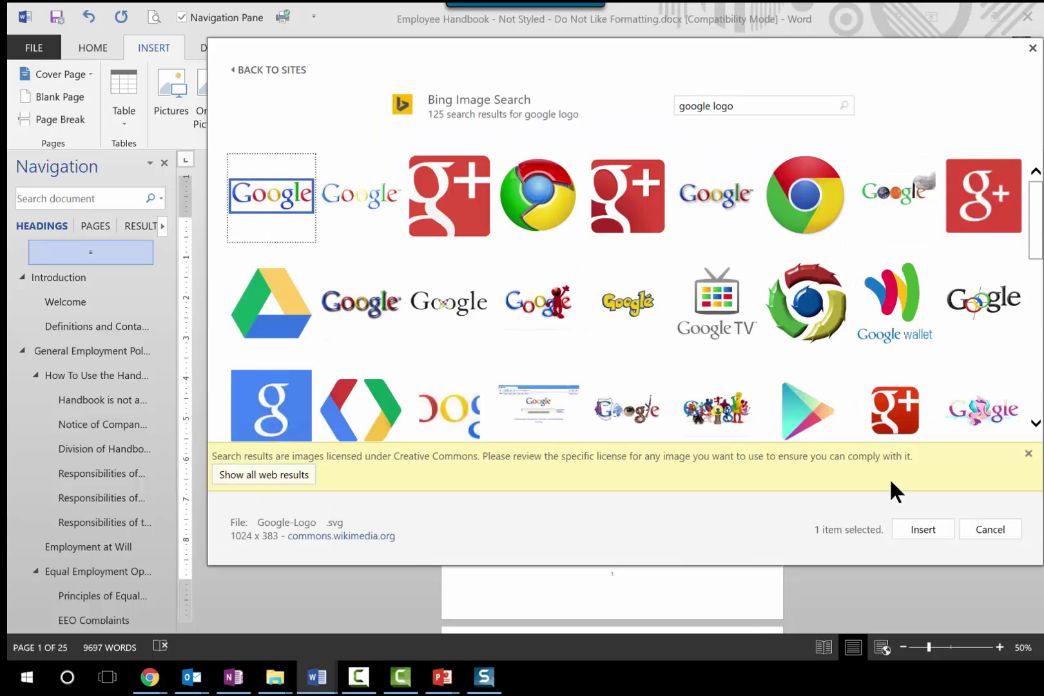
{"action": "left_click", "coordinate": [921, 529]}
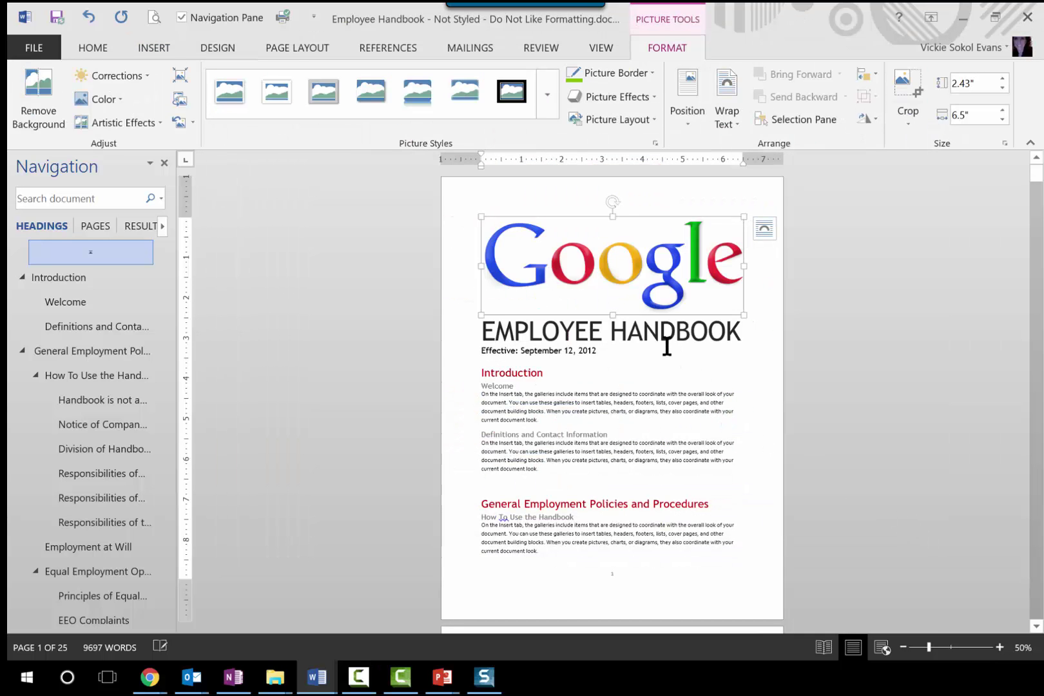
{"action": "left_click", "coordinate": [481, 330]}
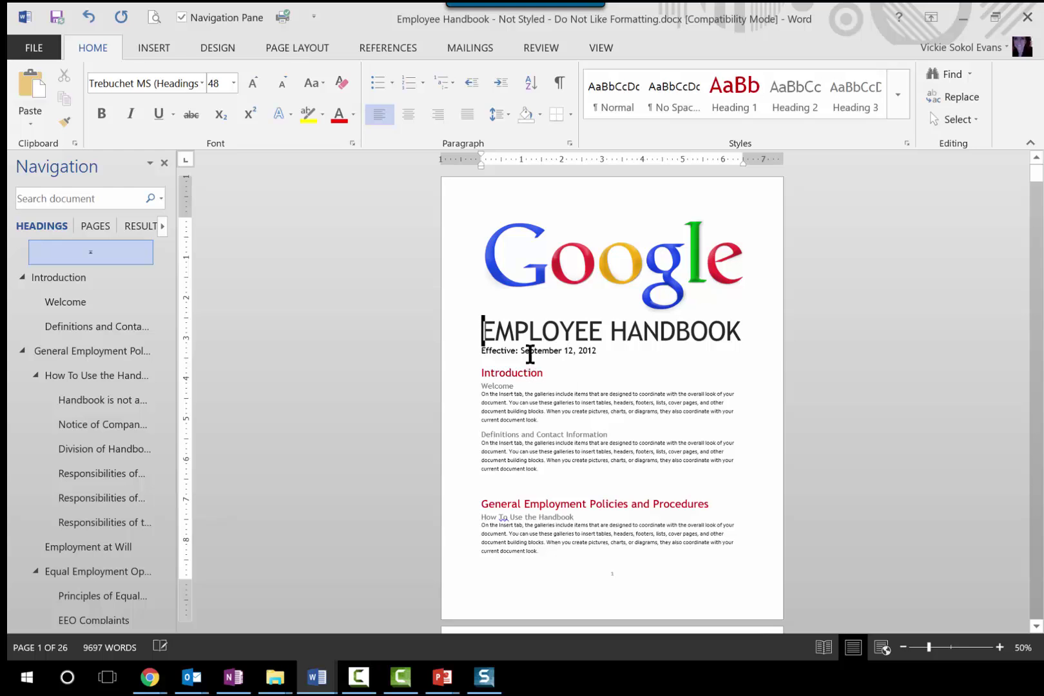
Delete the empty line above the "General Employment Policies and Procedures" heading
{"action": "left_click", "coordinate": [217, 48]}
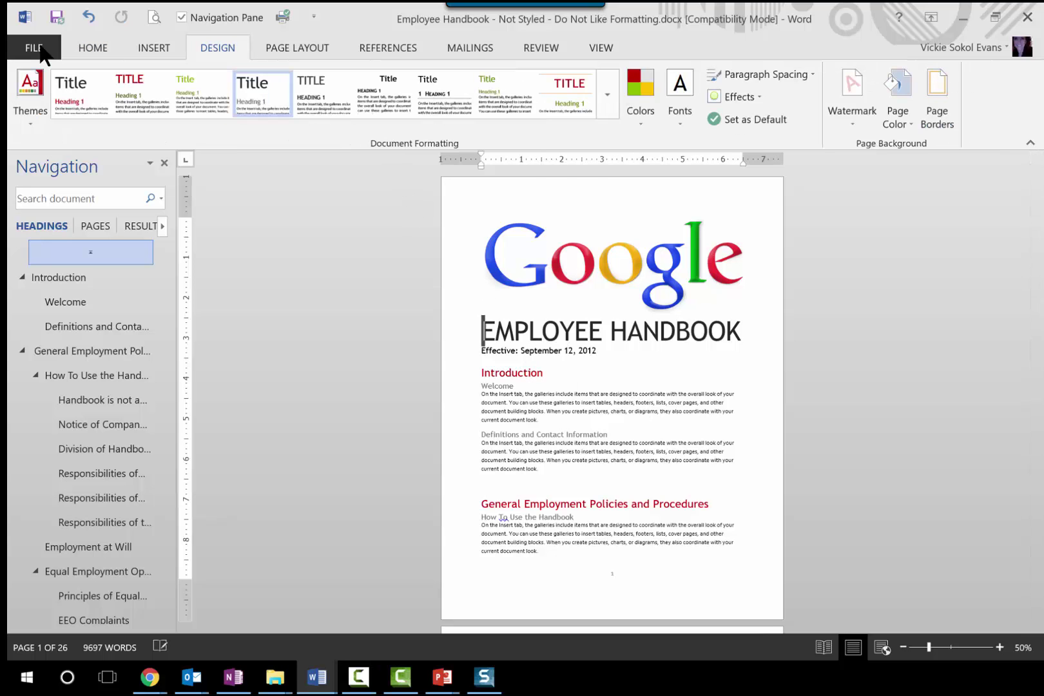
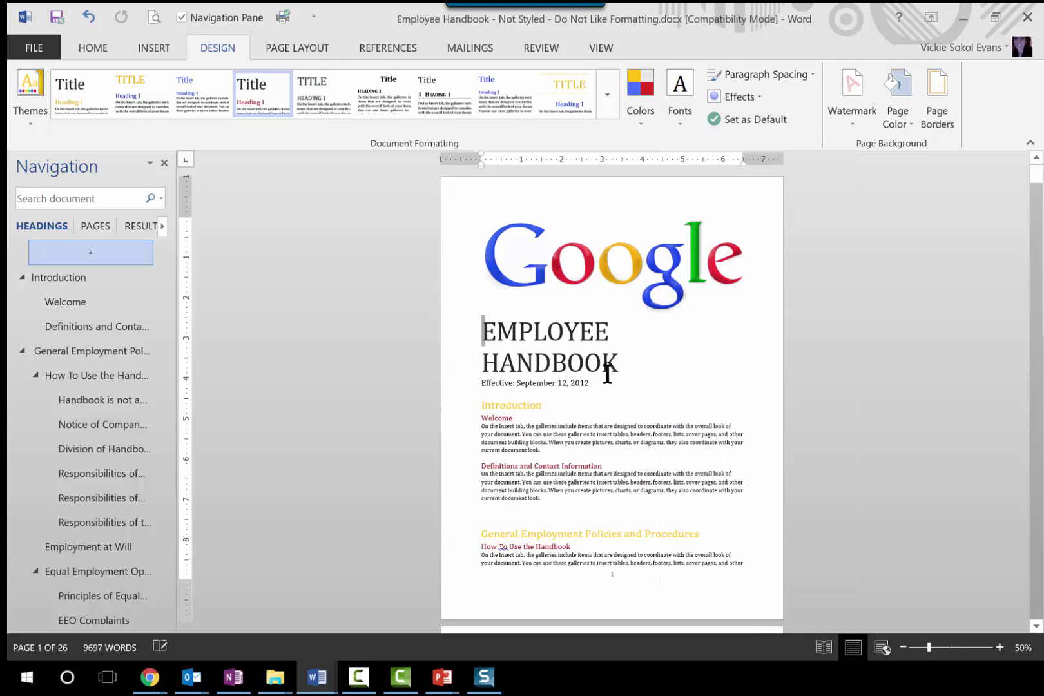
{"action": "left_click", "coordinate": [501, 513]}
{"action": "key", "text": "Delete"}
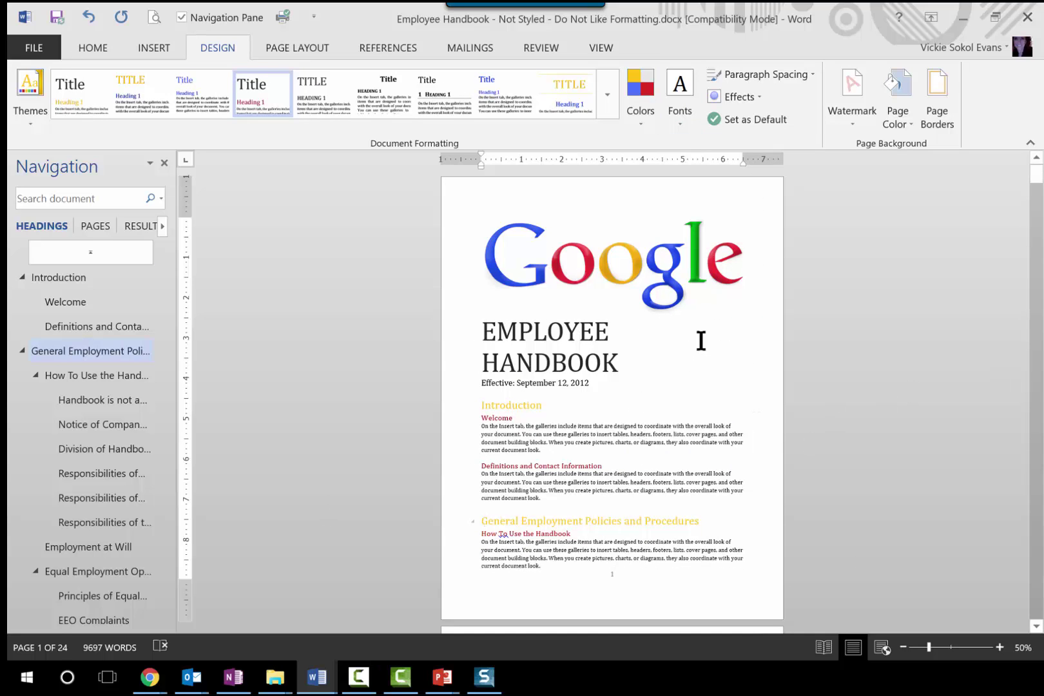
Change the document's theme fonts to Calibri and recolour the Title style with the green theme colour Accent 4
{"action": "left_click", "coordinate": [679, 96]}
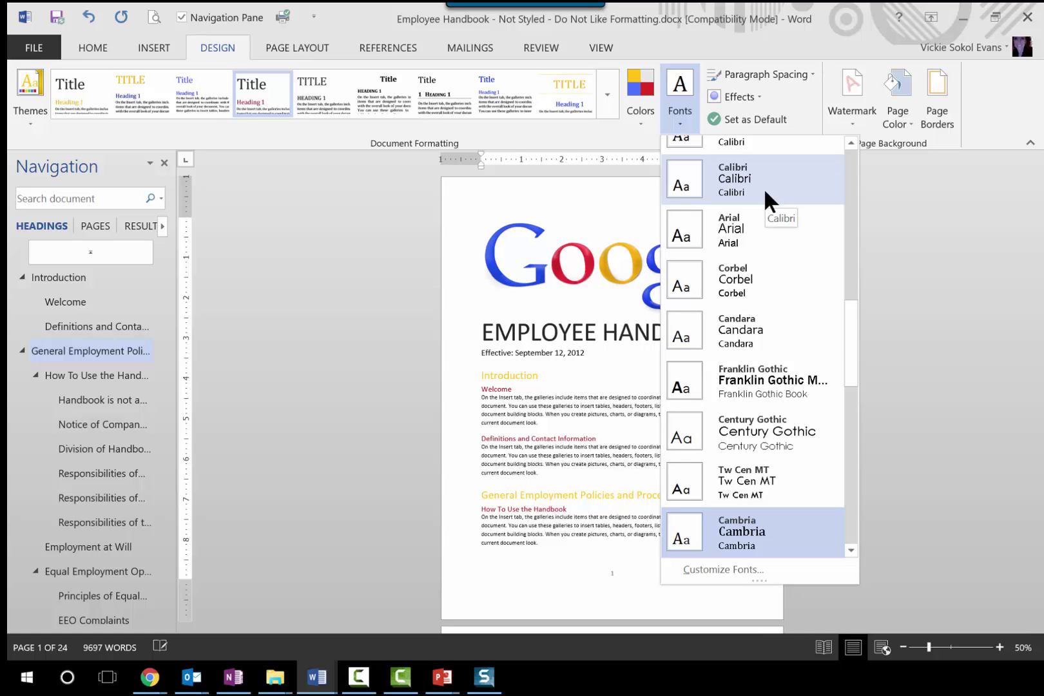
{"action": "left_click", "coordinate": [572, 332]}
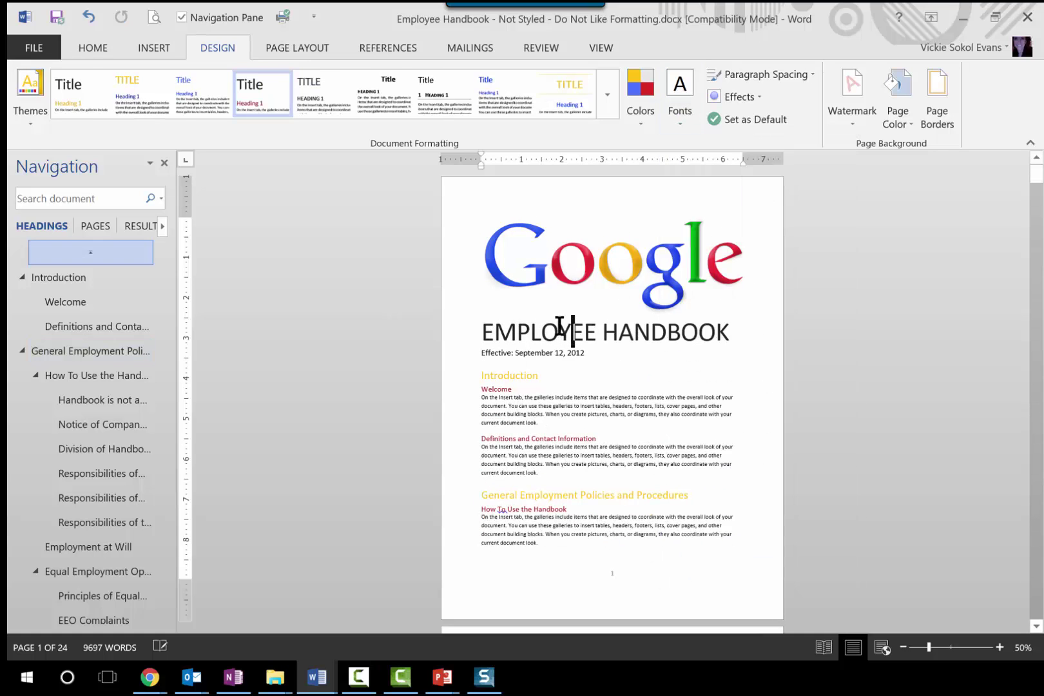
{"action": "left_click", "coordinate": [96, 47]}
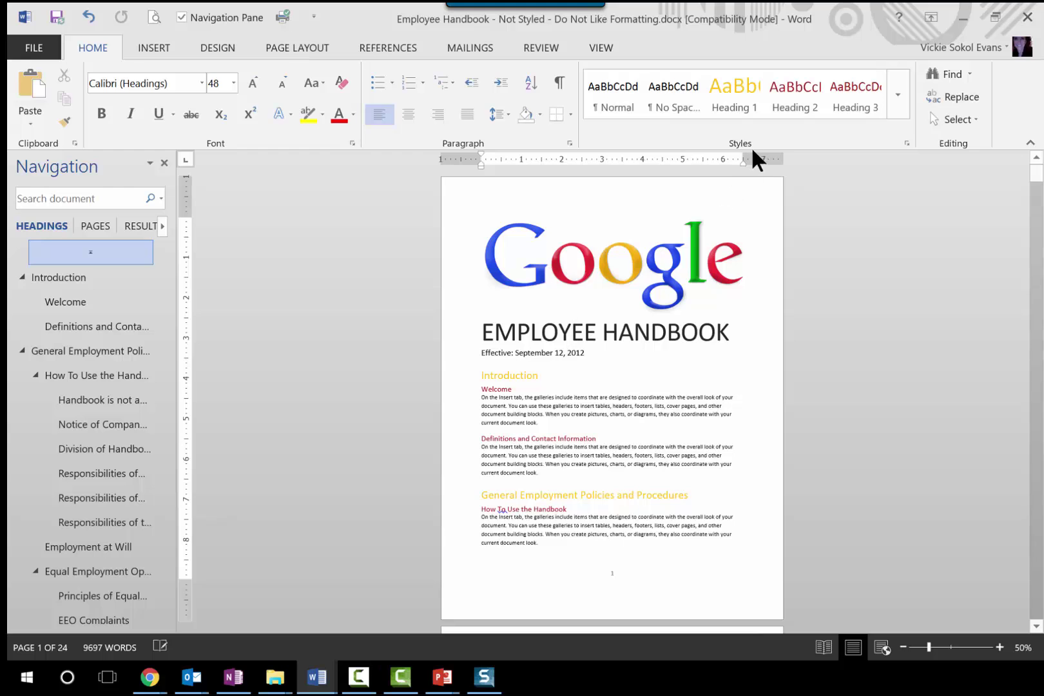
{"action": "left_click", "coordinate": [897, 95]}
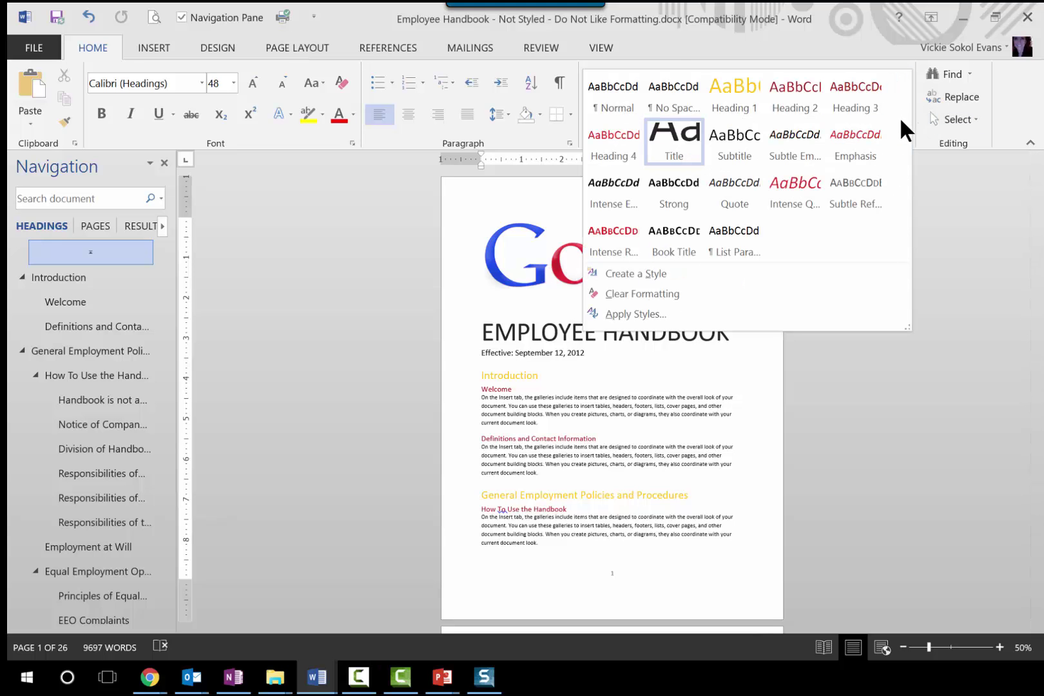
{"action": "right_click", "coordinate": [673, 139]}
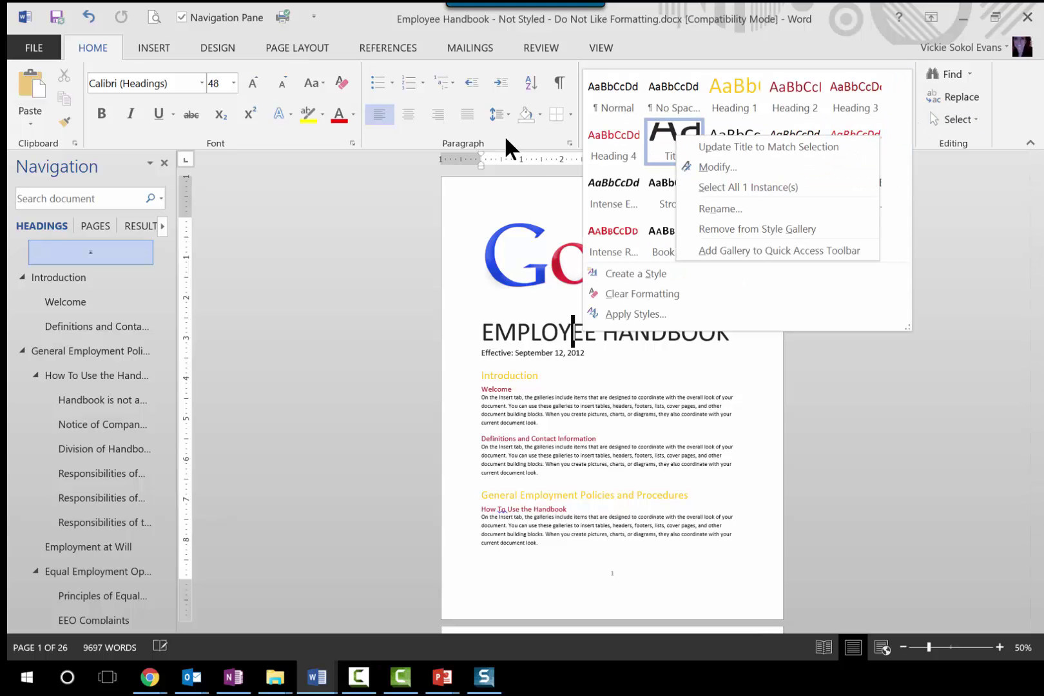
{"action": "left_click", "coordinate": [682, 143]}
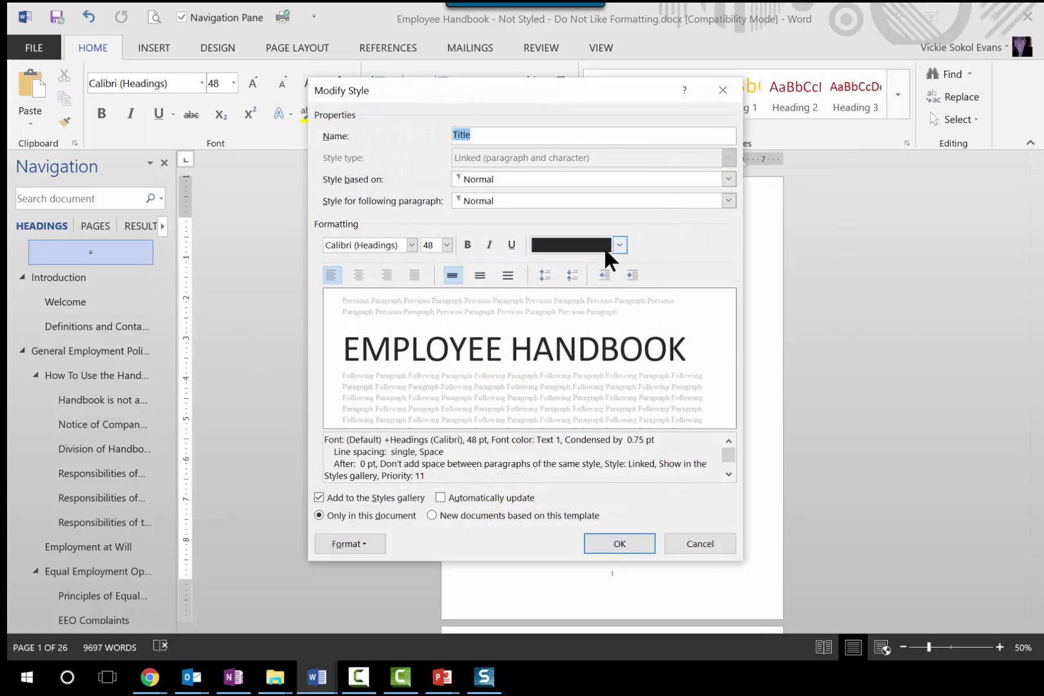
{"action": "left_click", "coordinate": [618, 246]}
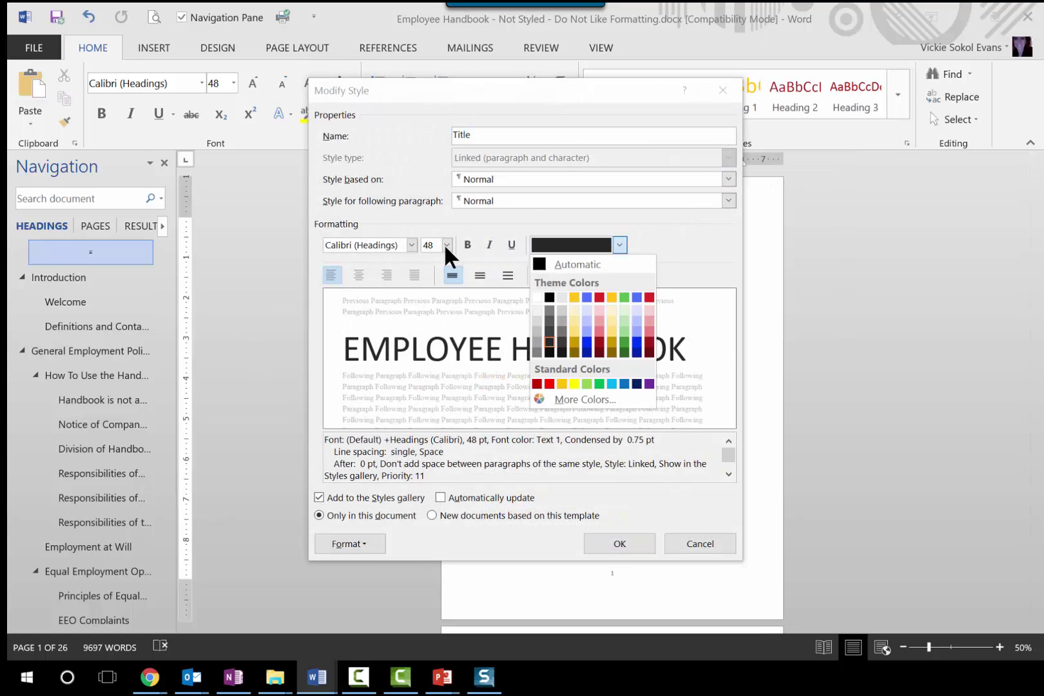
{"action": "left_click", "coordinate": [624, 295]}
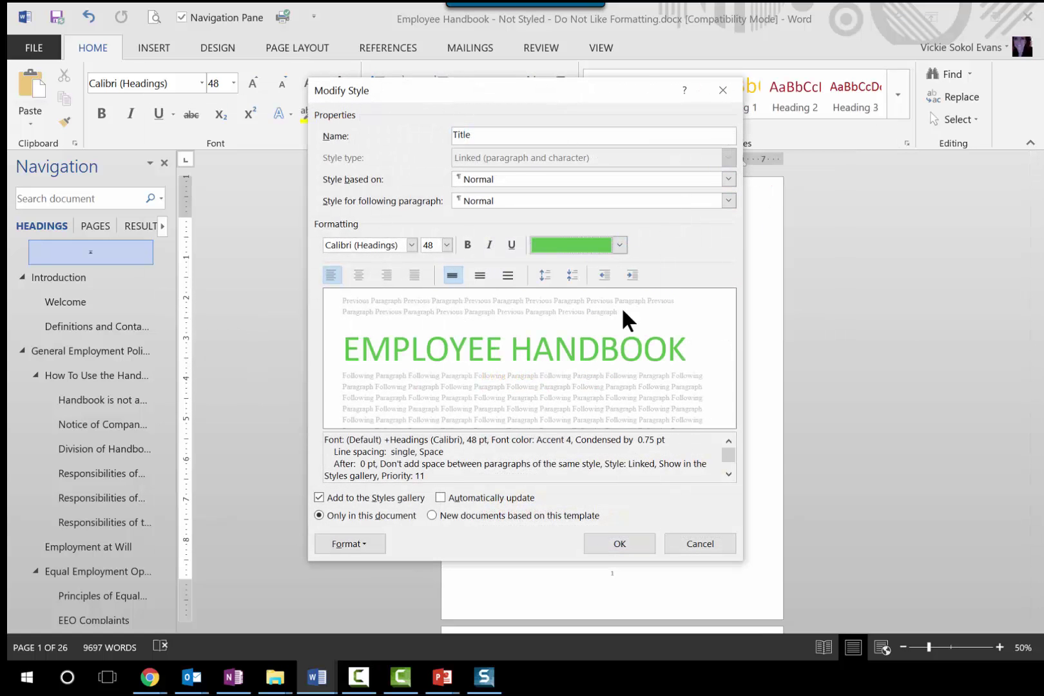
{"action": "left_click", "coordinate": [612, 543]}
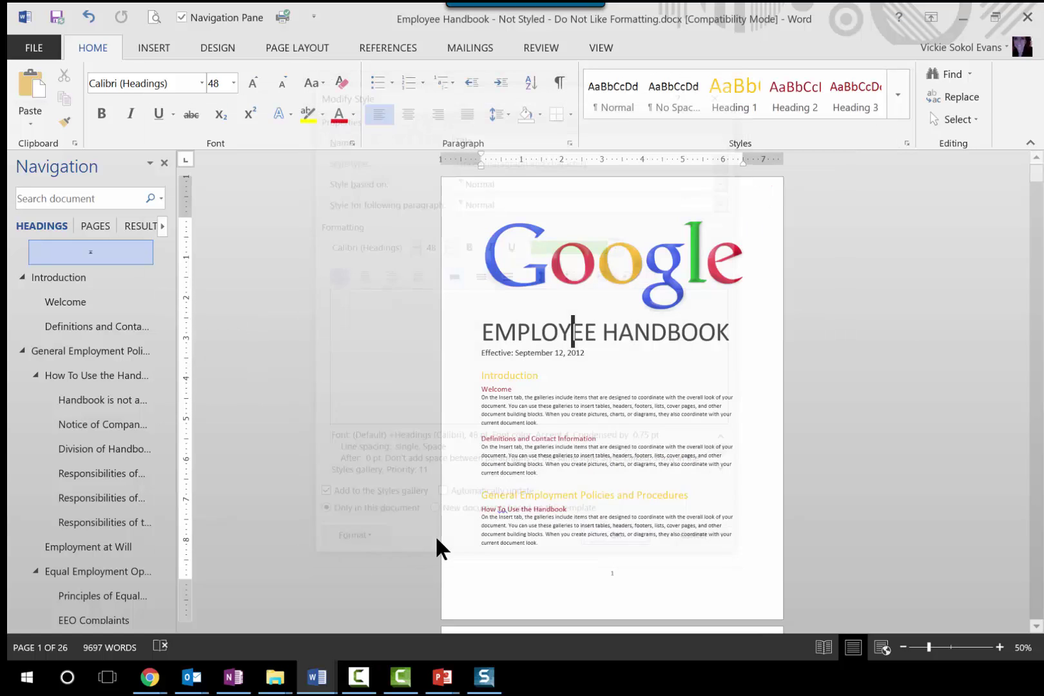
Modify the Heading 1 style to use the blue theme colour Accent 1 as its font colour
{"action": "left_click", "coordinate": [520, 375]}
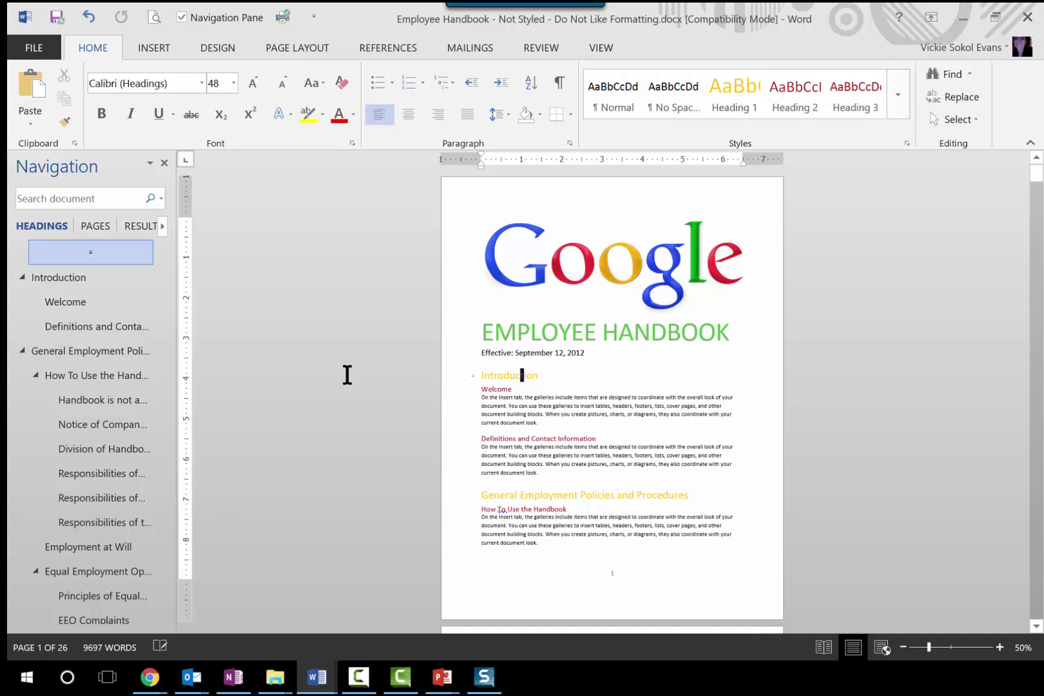
{"action": "right_click", "coordinate": [734, 92]}
{"action": "left_click", "coordinate": [766, 125]}
{"action": "left_click", "coordinate": [619, 244]}
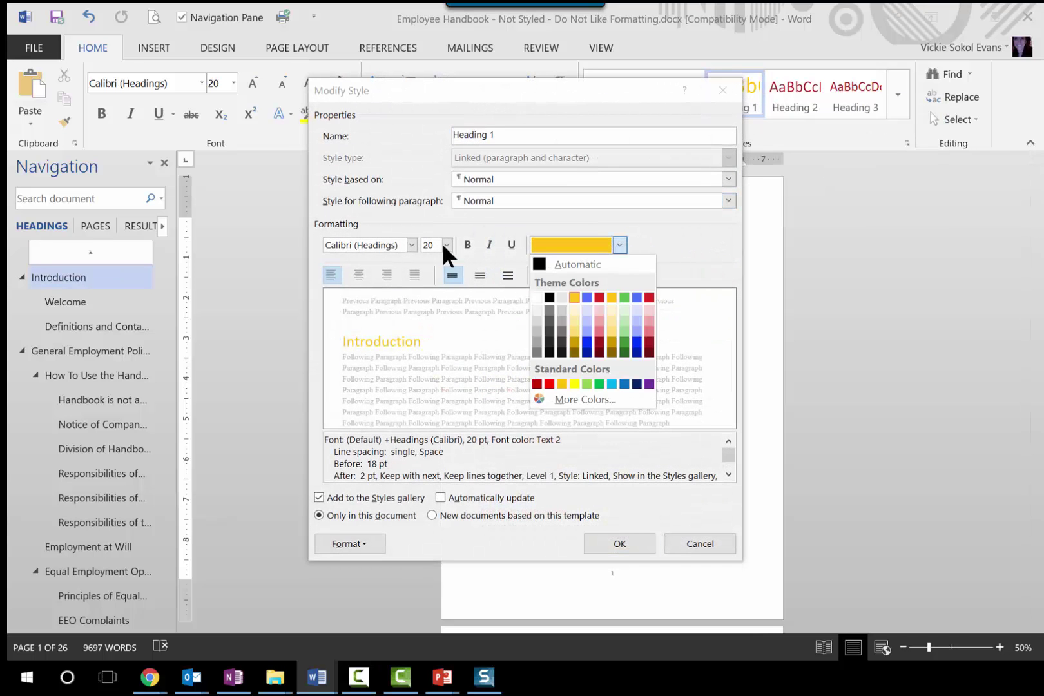
{"action": "left_click", "coordinate": [586, 297]}
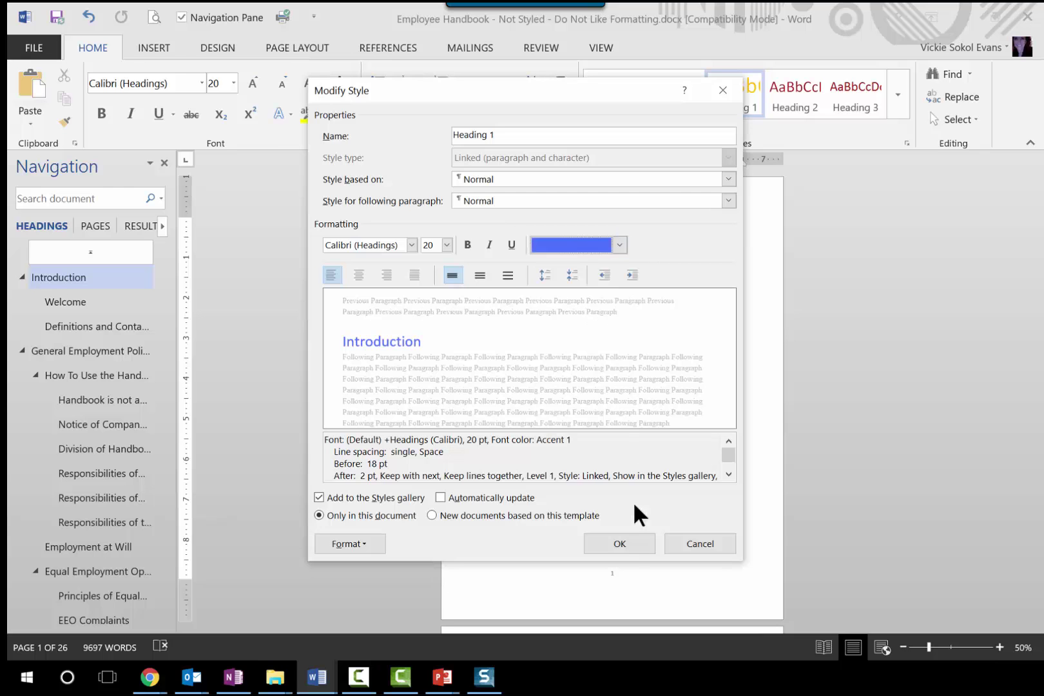
{"action": "left_click", "coordinate": [599, 543]}
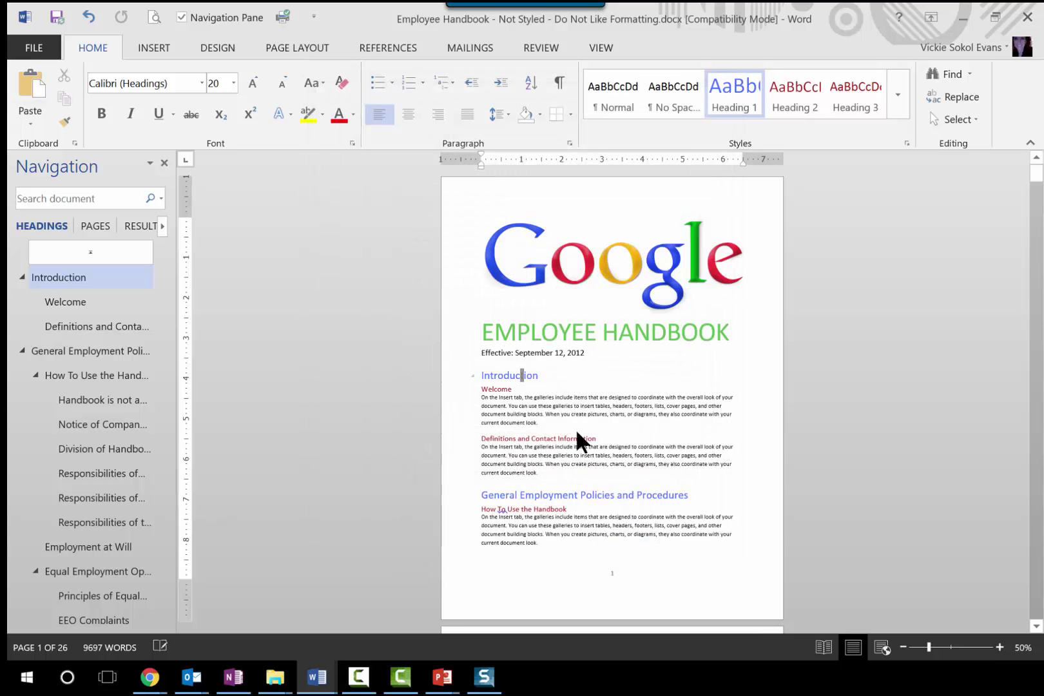
Modify the Heading 2 style to use the black theme colour Text 1 as its font colour
{"action": "left_click", "coordinate": [498, 389]}
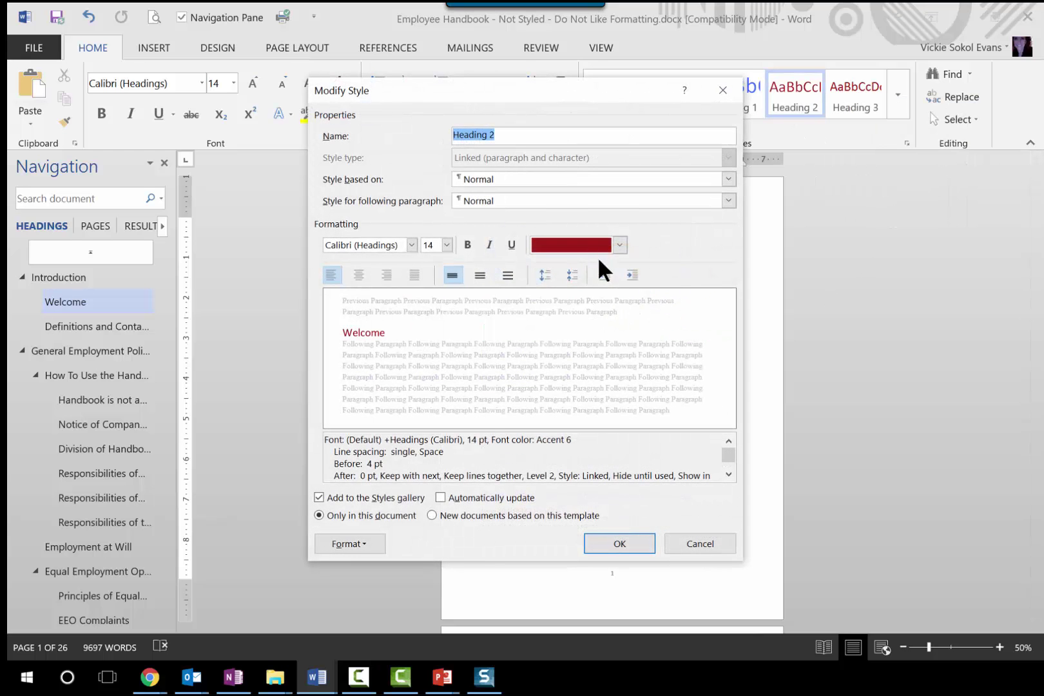
{"action": "left_click", "coordinate": [596, 247]}
{"action": "key", "text": "Return"}
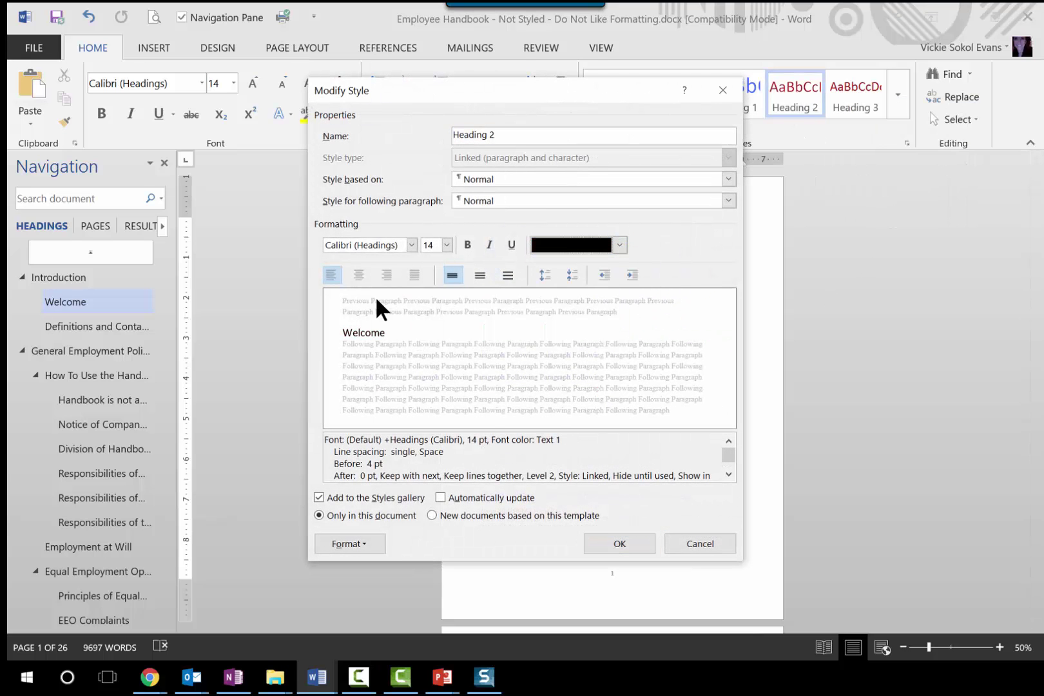
{"action": "left_click", "coordinate": [602, 538]}
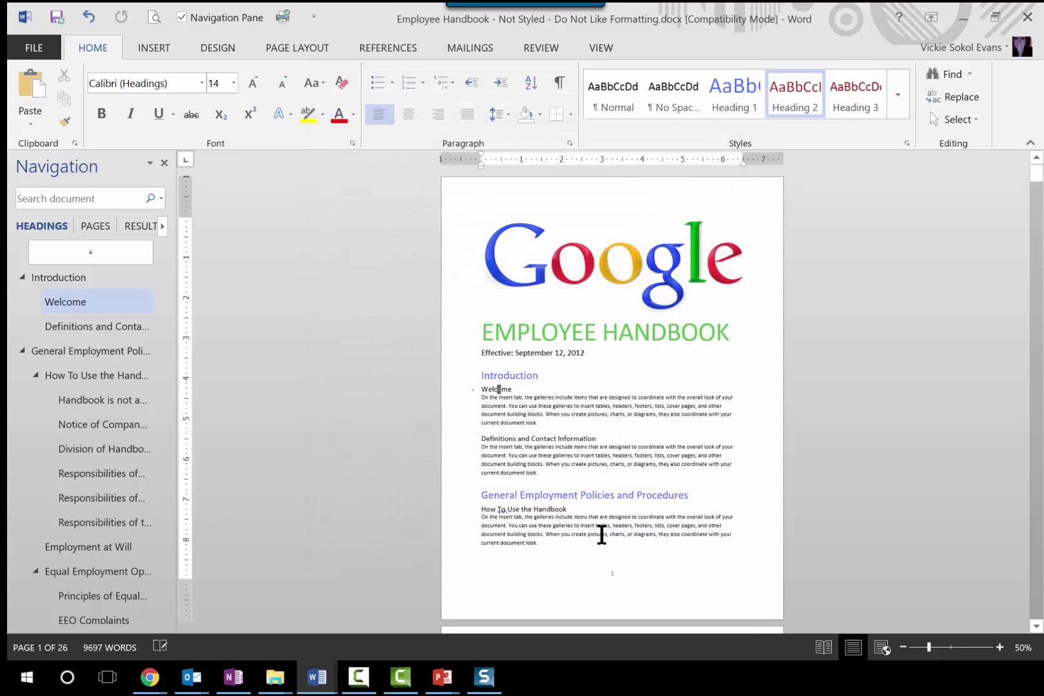
{"action": "scroll", "coordinate": [610, 519], "scroll_direction": "down", "scroll_amount": 3}
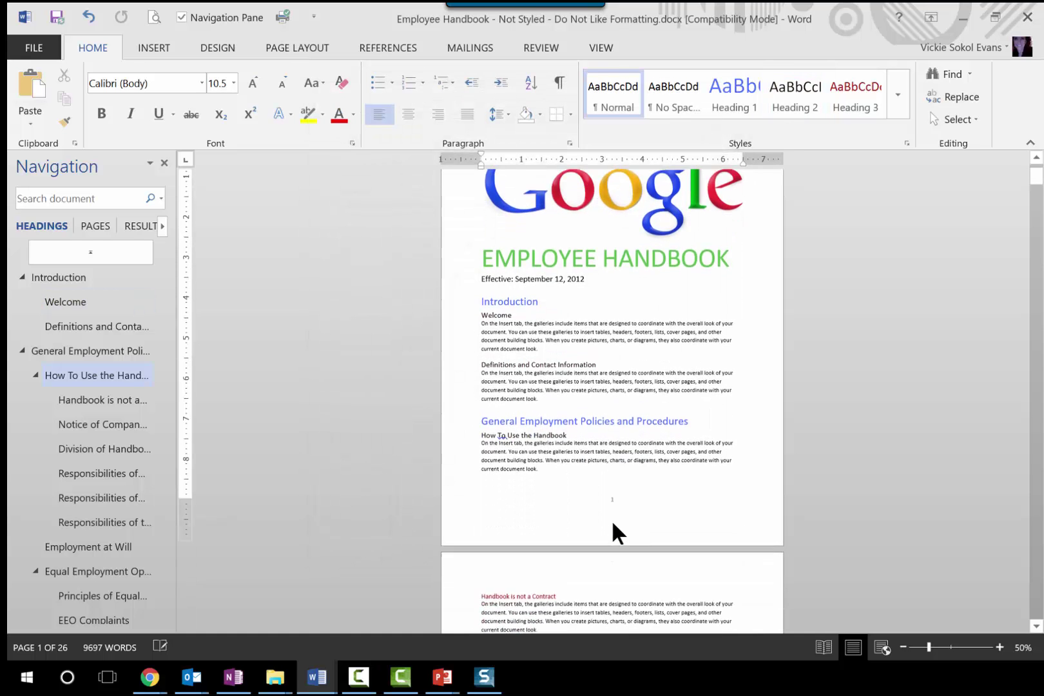
{"action": "left_click", "coordinate": [529, 527]}
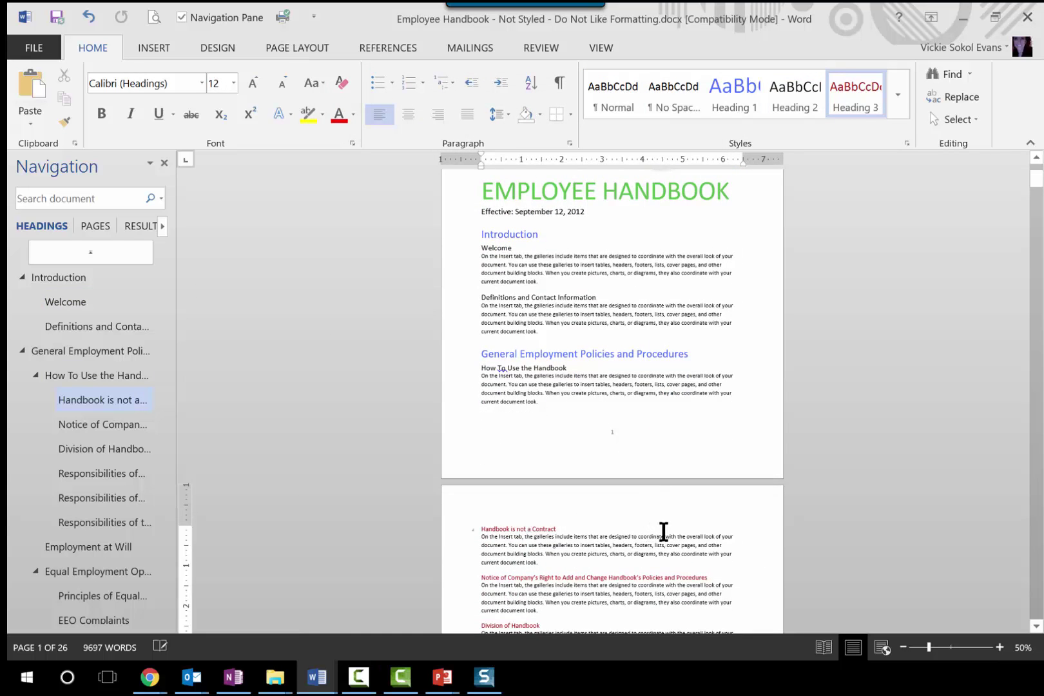
{"action": "scroll", "coordinate": [661, 531], "scroll_direction": "up", "scroll_amount": 2}
{"action": "scroll", "coordinate": [660, 532], "scroll_direction": "up", "scroll_amount": 1}
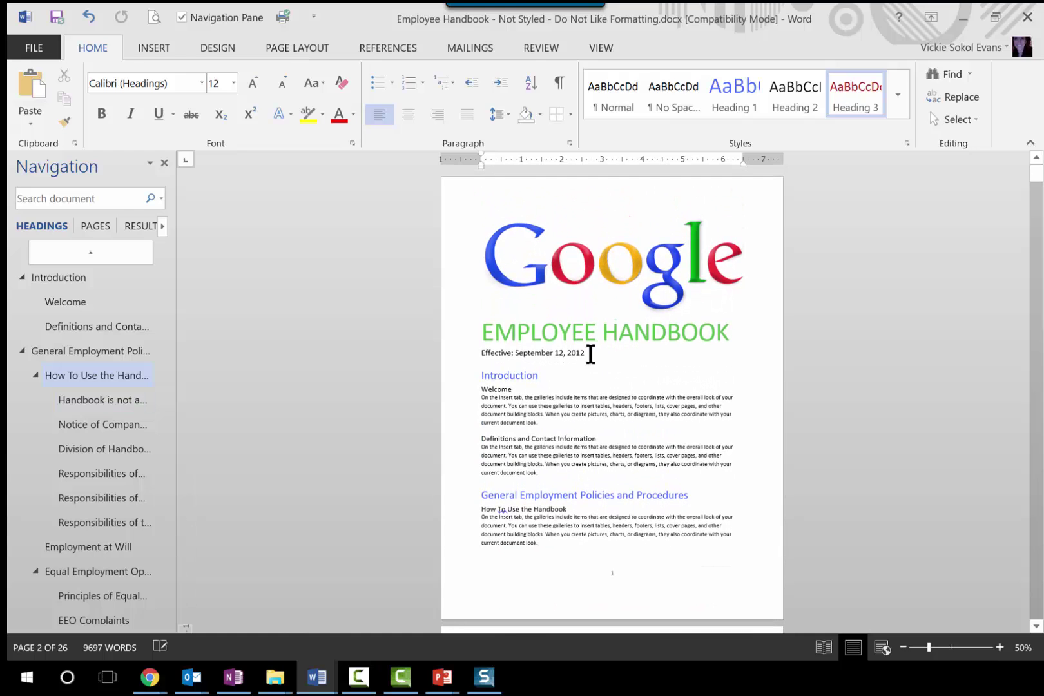
Shrink the Google logo proportionally to about 5.48" wide by 2.05" high and centre it above the title
{"action": "left_click", "coordinate": [581, 271]}
{"action": "double_click", "coordinate": [742, 311]}
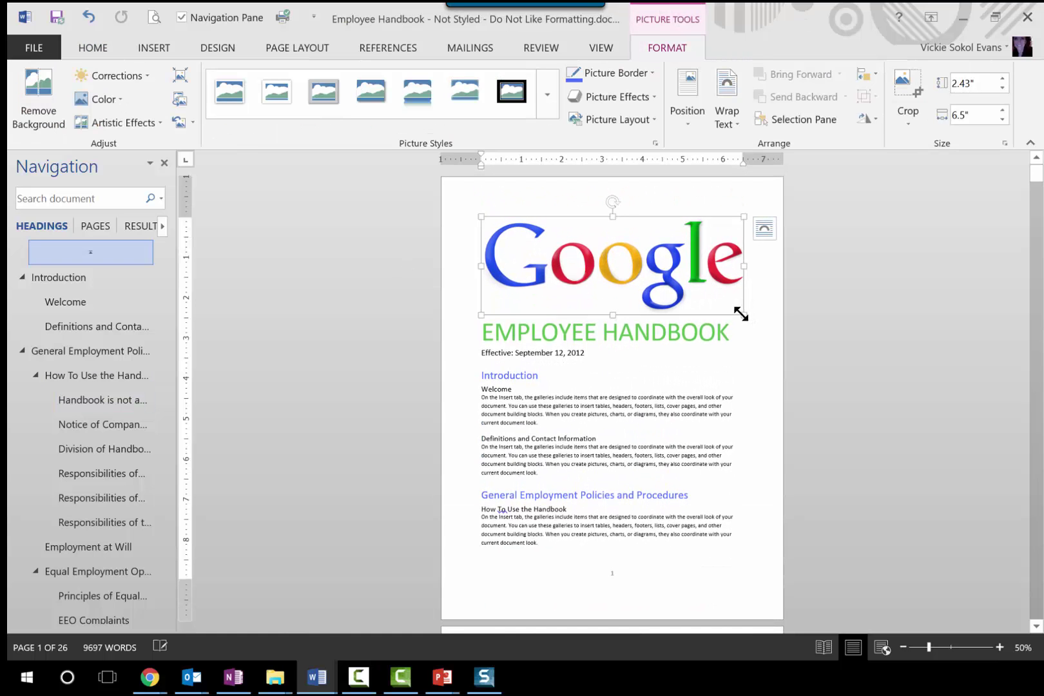
{"action": "left_click_drag", "start_coordinate": [742, 311], "coordinate": [703, 290]}
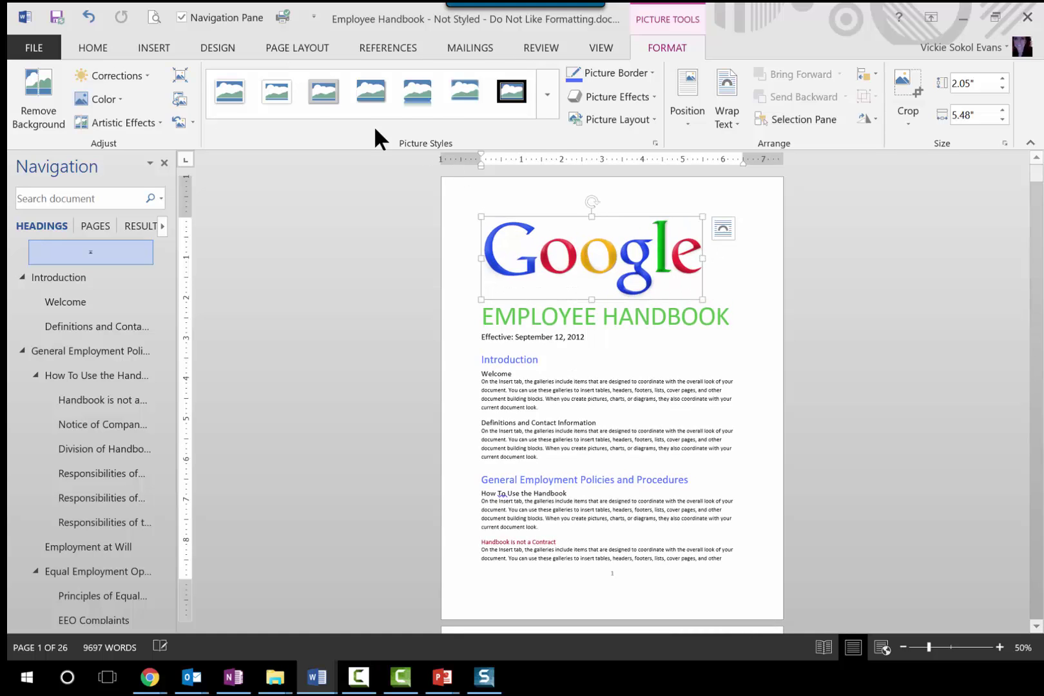
{"action": "left_click", "coordinate": [93, 47]}
{"action": "left_click", "coordinate": [400, 111]}
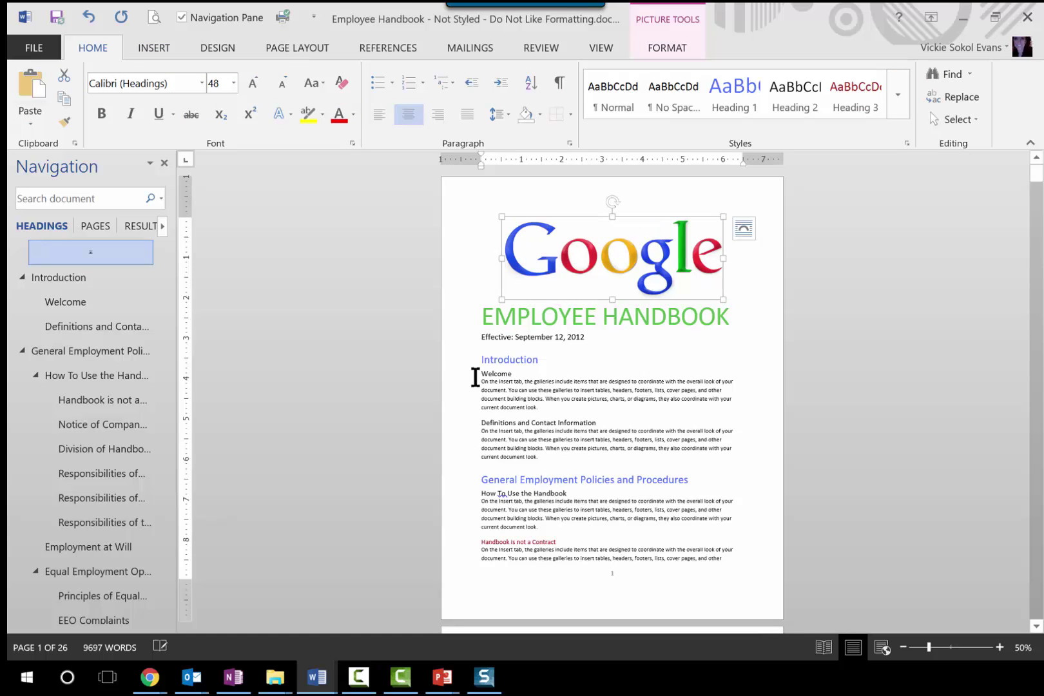
{"action": "left_click", "coordinate": [476, 375]}
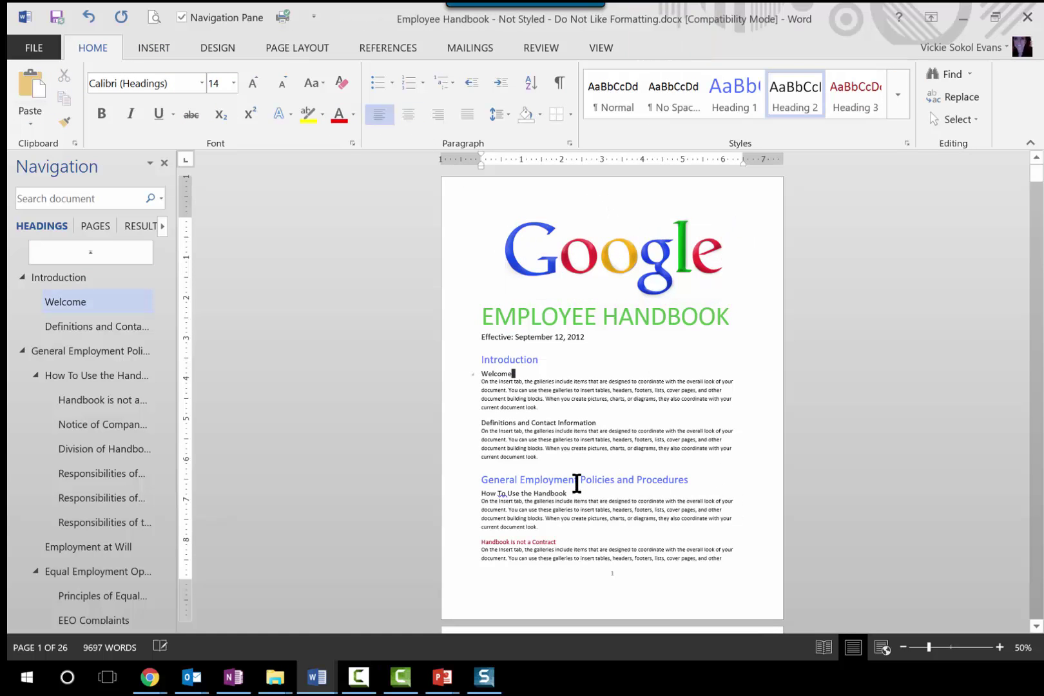